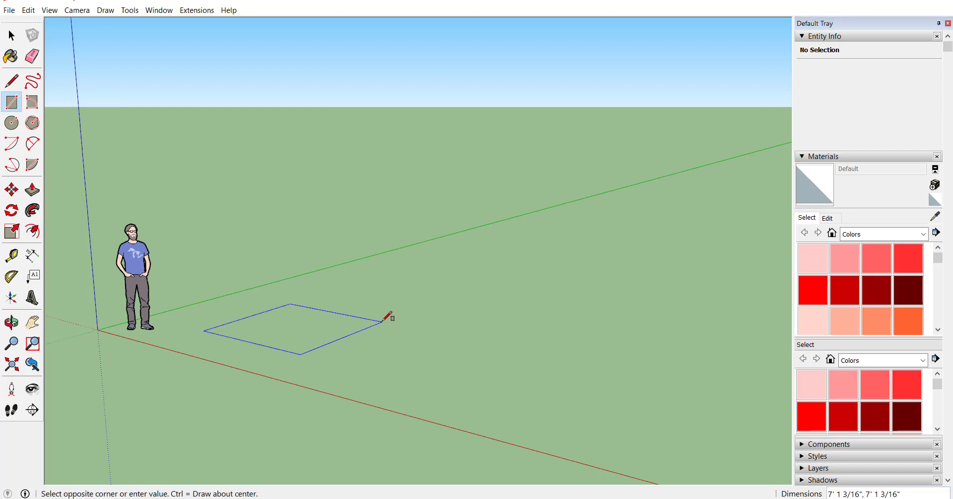
# Draw a square about 7' 1 3/16" per side on the ground and copy it 15' along the green axis.
pyautogui.click(383, 320)
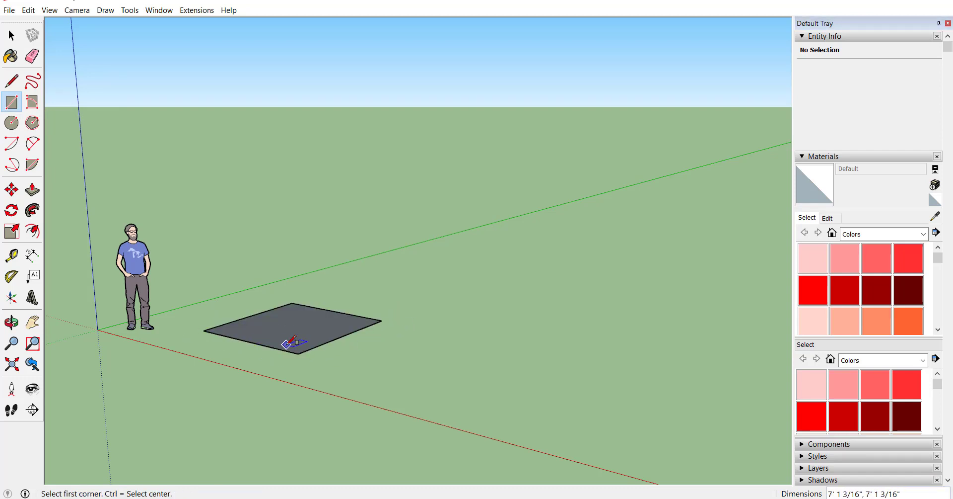
pyautogui.press('space')
pyautogui.doubleClick(285, 344)
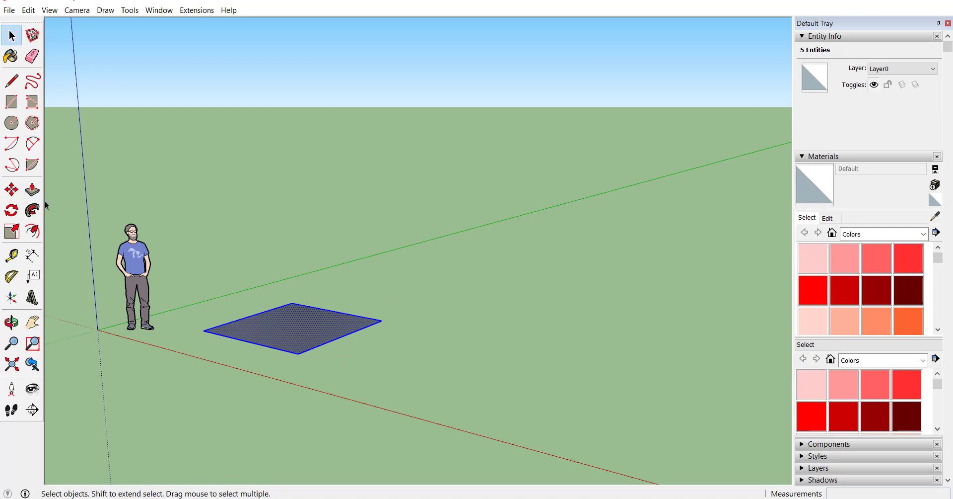
pyautogui.click(11, 190)
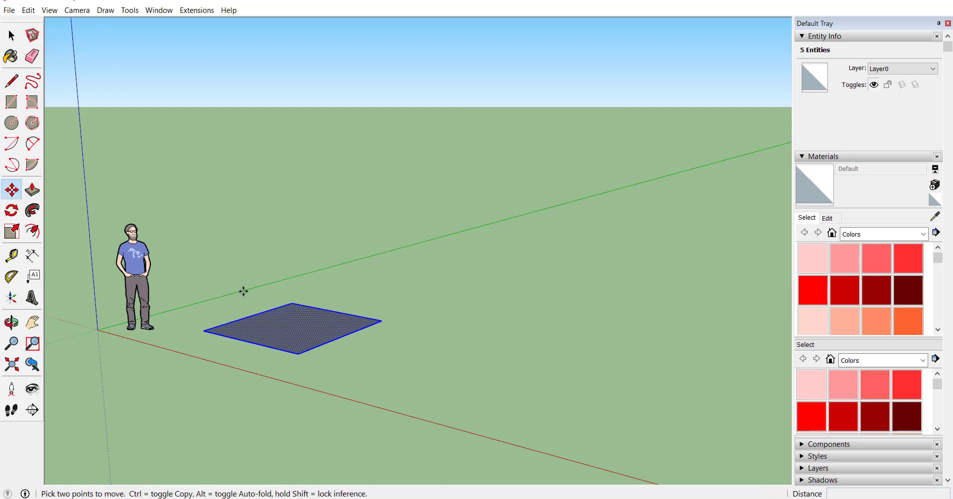
pyautogui.click(298, 353)
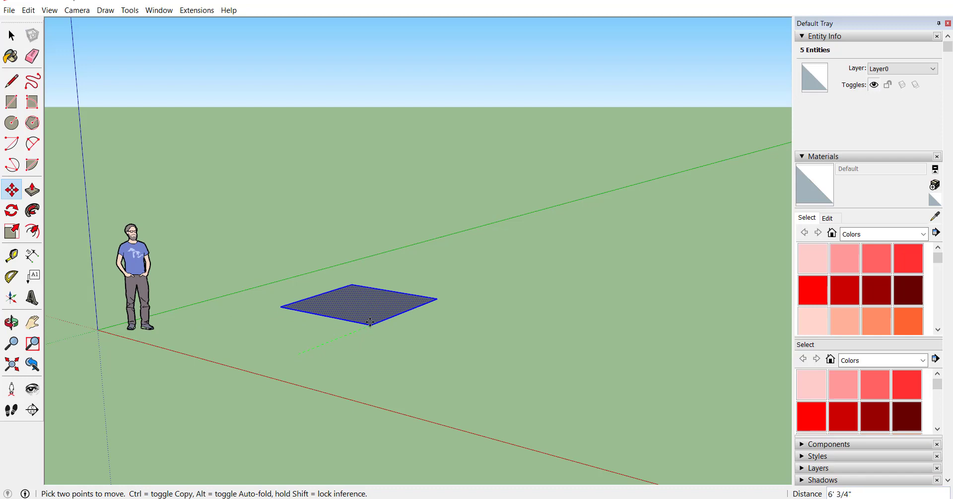
pyautogui.press('ctrl')
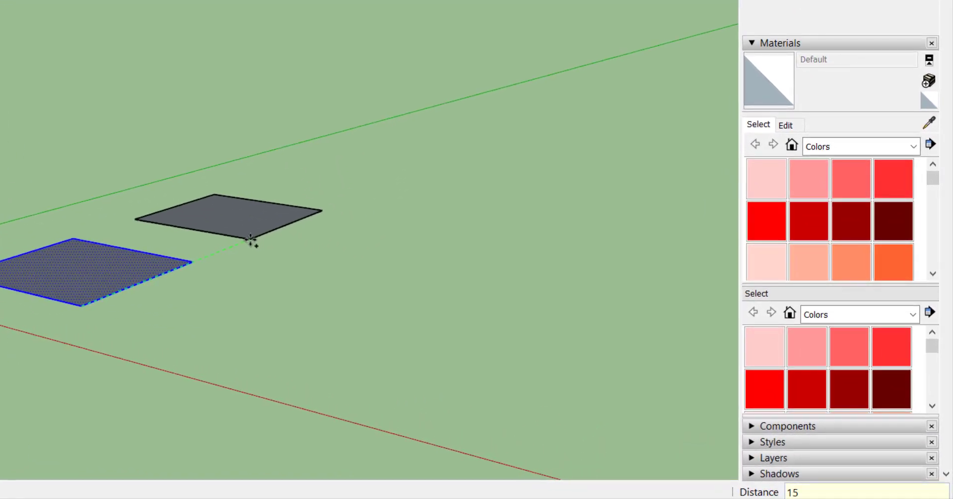
pyautogui.press('Return')
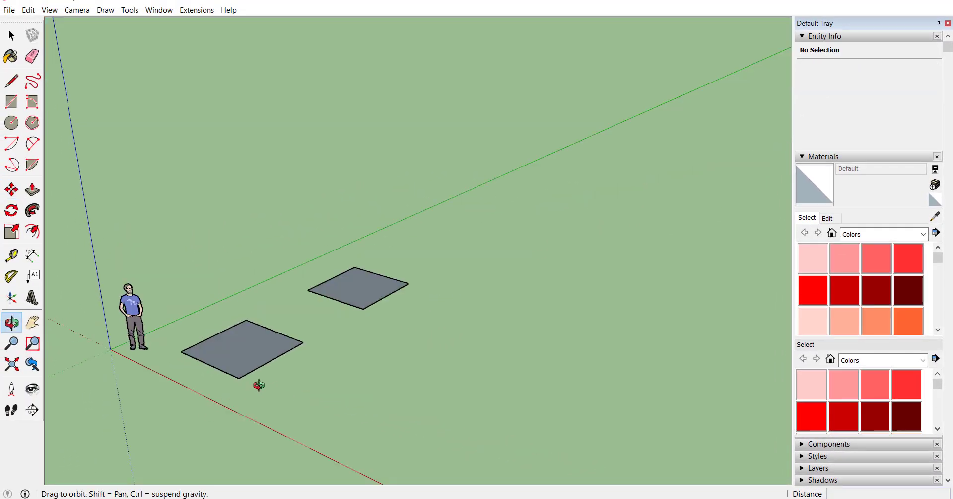
# Multiply the 15' copy of the square by 4 (*4) to form a linear array along the green axis.
pyautogui.press('space')
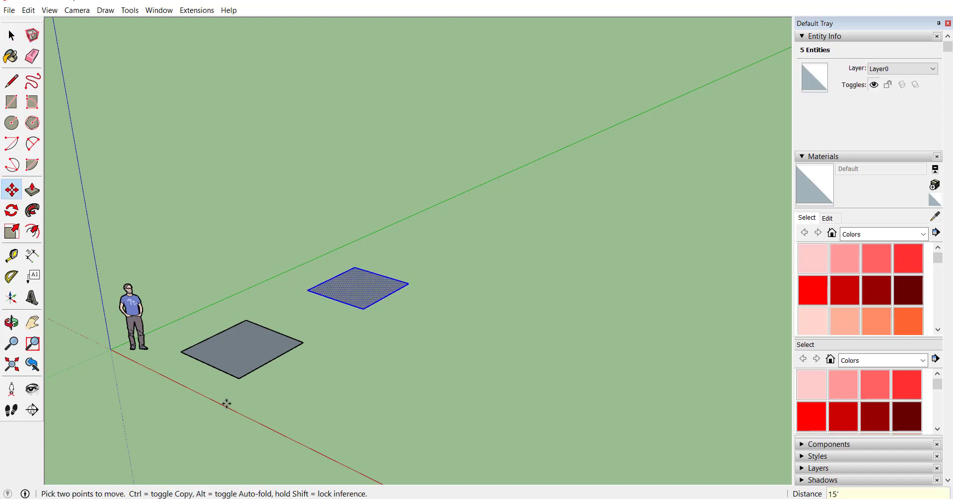
pyautogui.write('*4')
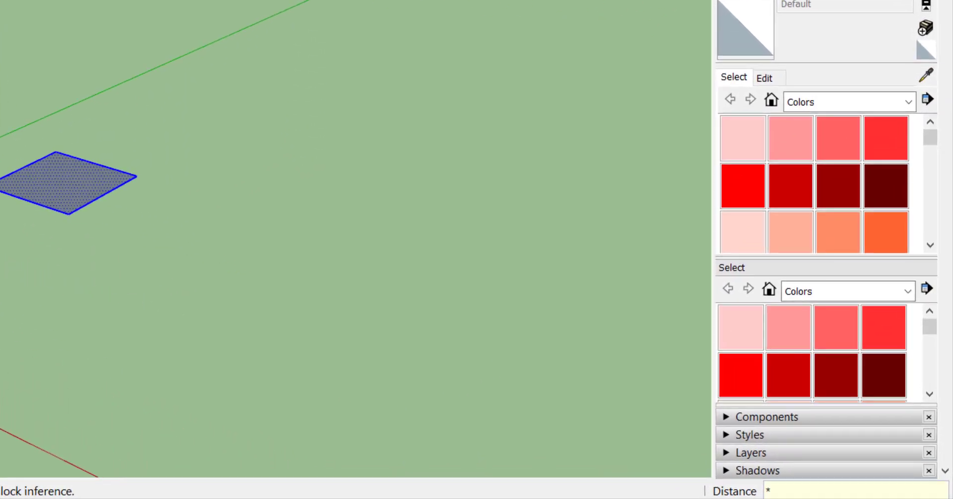
pyautogui.press('Return')
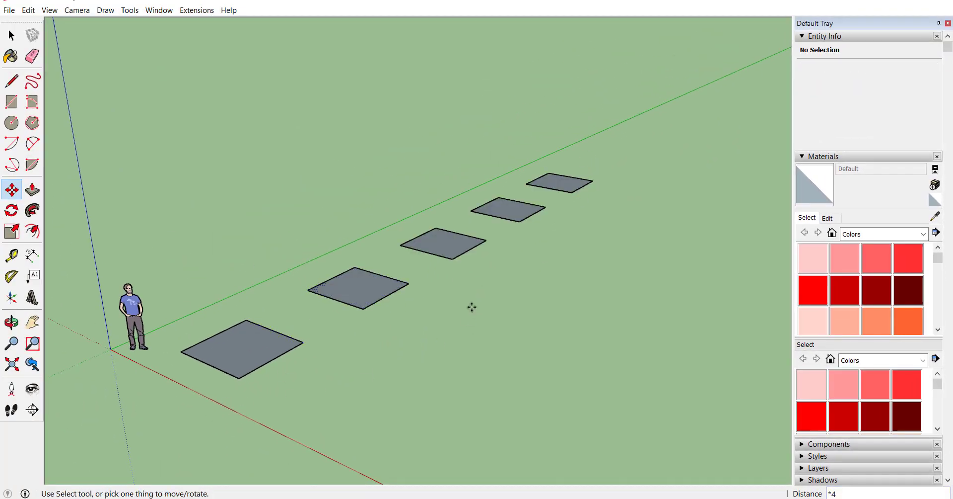
# Copy the whole row of squares 15' along the red axis and multiply that copy by 4 (*4) into a grid.
pyautogui.press('space')
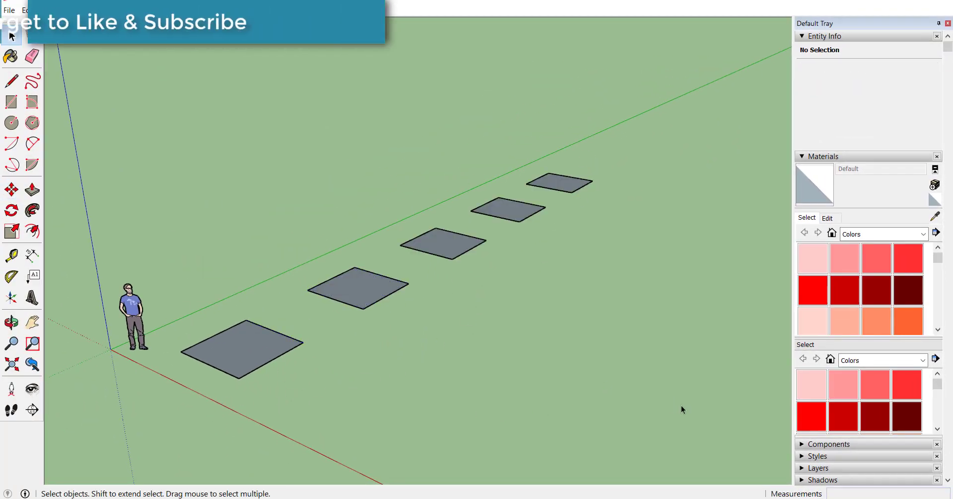
pyautogui.moveTo(681, 405); pyautogui.dragTo(180, 58)
pyautogui.click(12, 190)
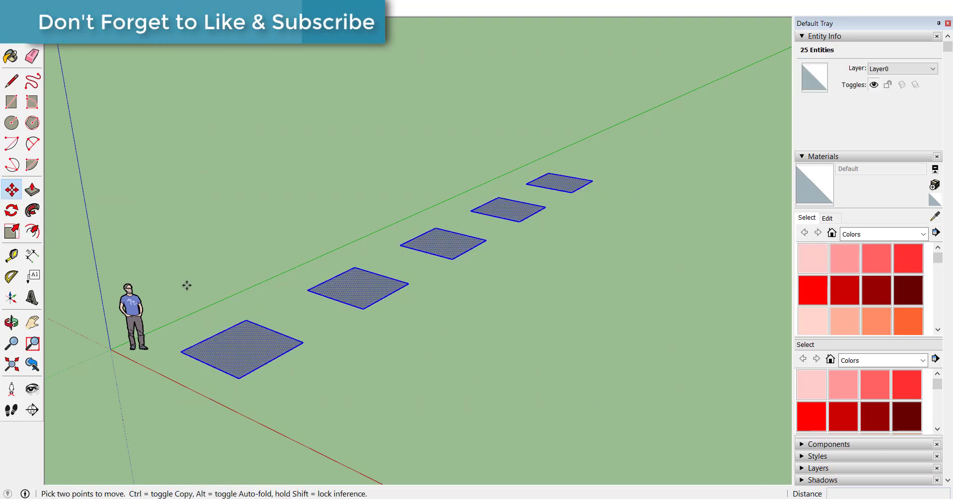
pyautogui.click(182, 352)
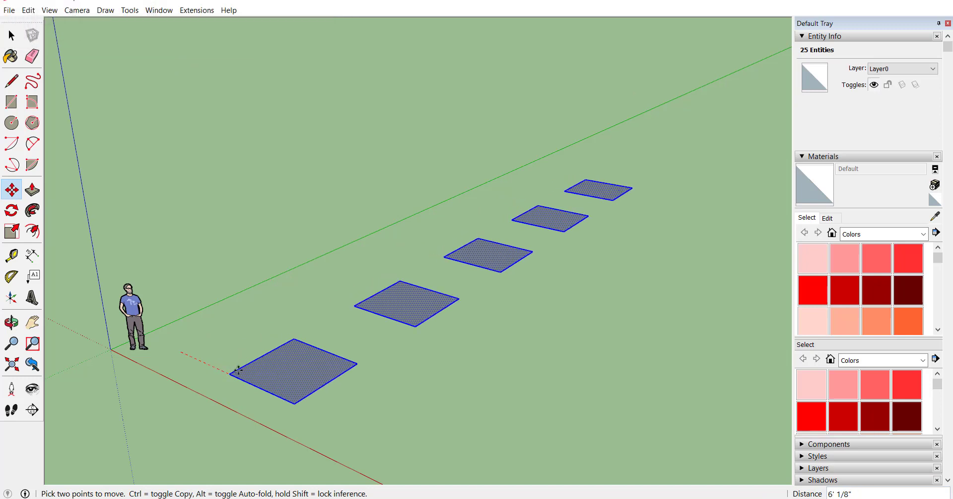
pyautogui.press('ctrl')
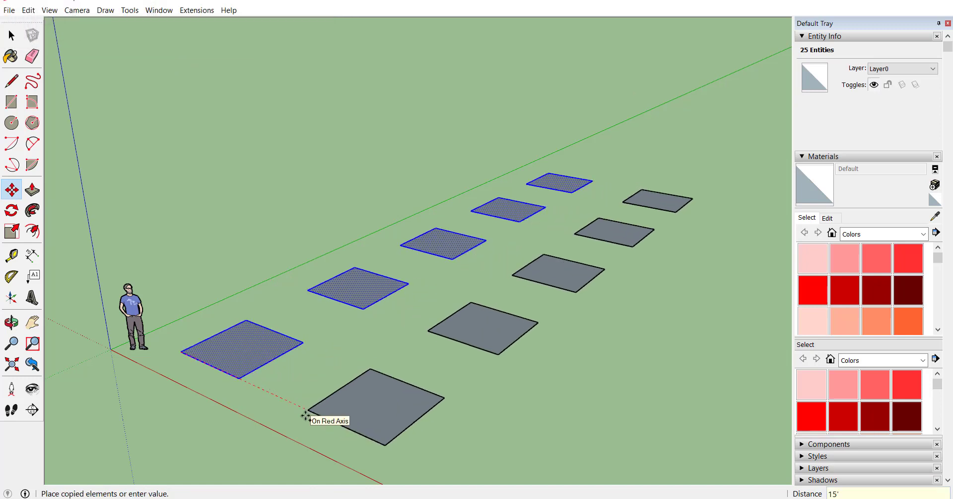
pyautogui.press('Return')
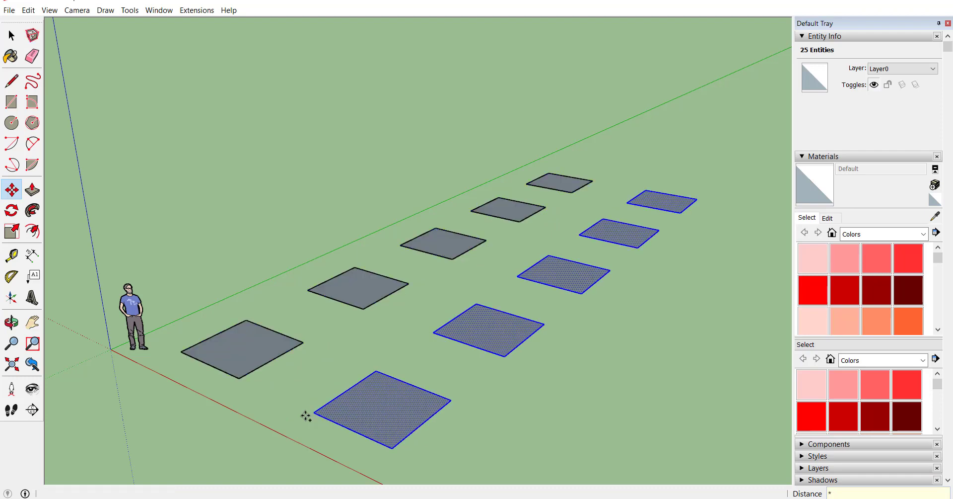
pyautogui.press('Return')
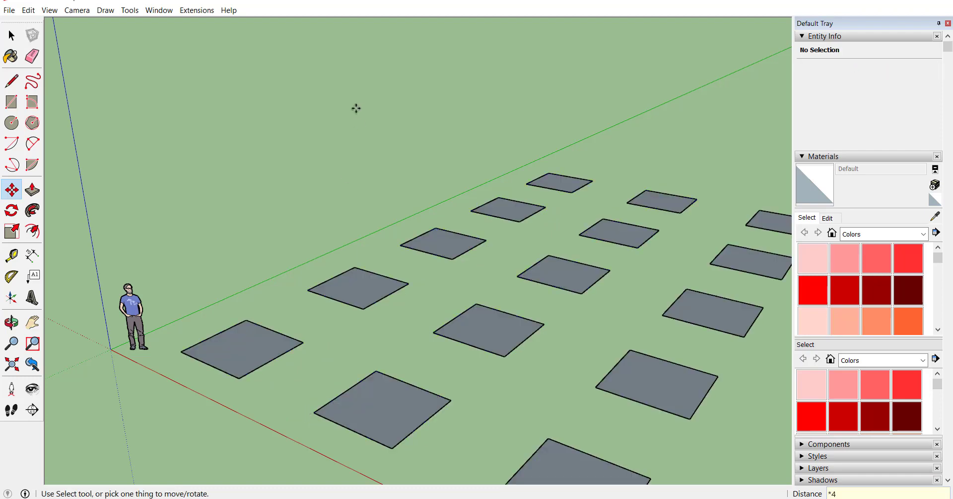
pyautogui.scroll(-5, 243, 162)
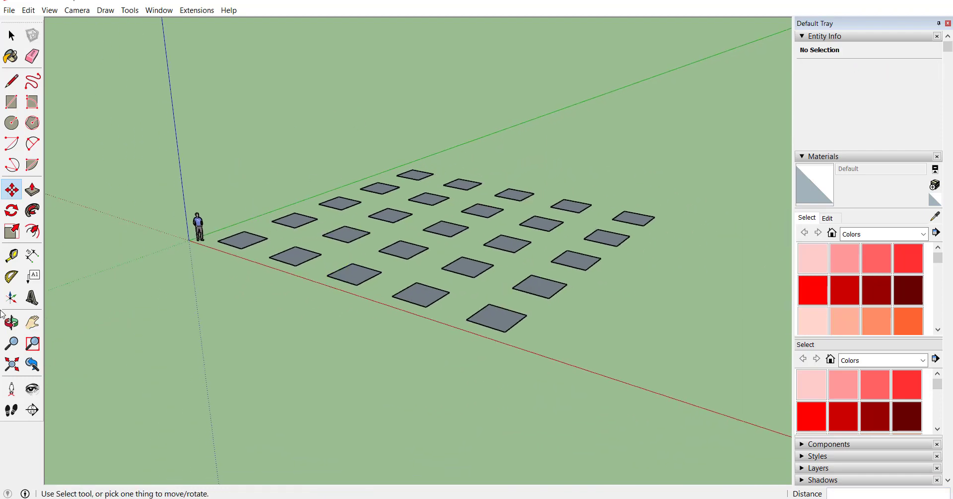
# Delete the entire grid of squares.
pyautogui.scroll(2, 524, 128)
pyautogui.press('space')
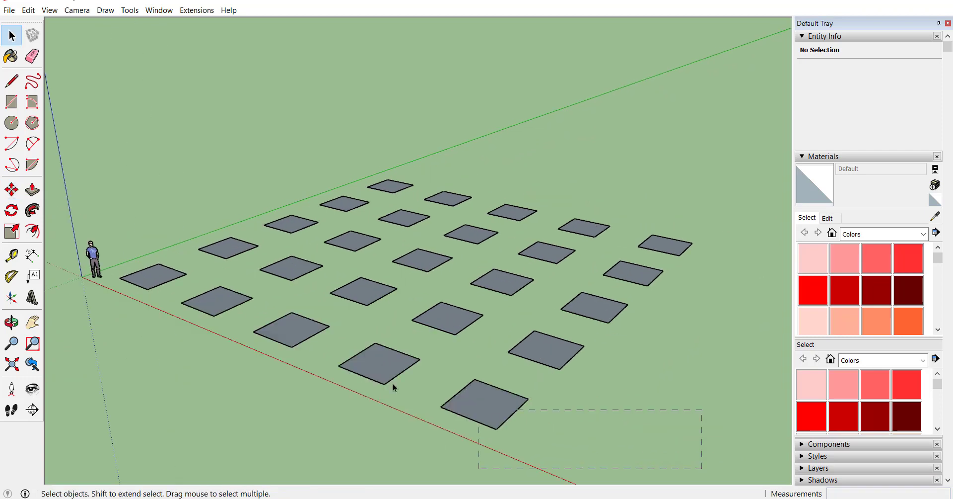
pyautogui.moveTo(118, 113); pyautogui.dragTo(118, 113)
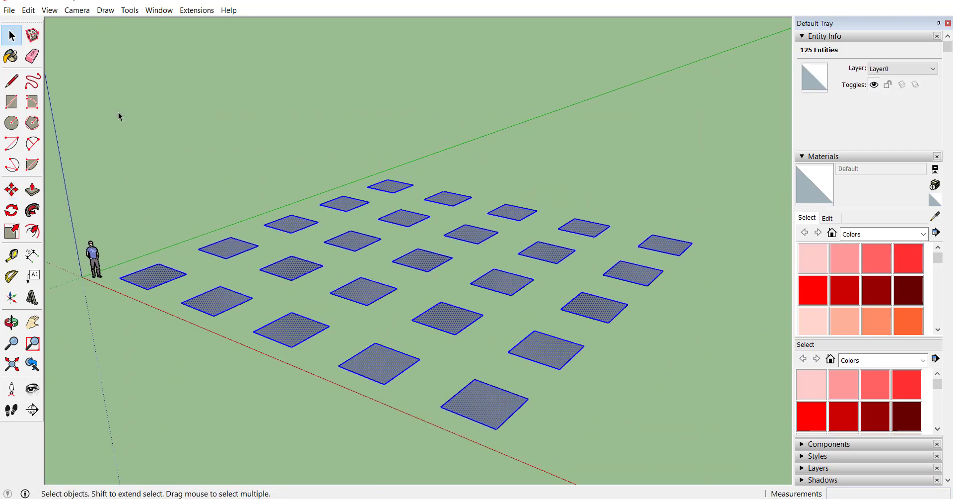
pyautogui.press('Delete')
# Draw a long rectangle about 5' 7 7/16" by 21' 8 1/4" on the ground, parallel to the green axis.
pyautogui.scroll(1, 80, 103)
pyautogui.click(11, 102)
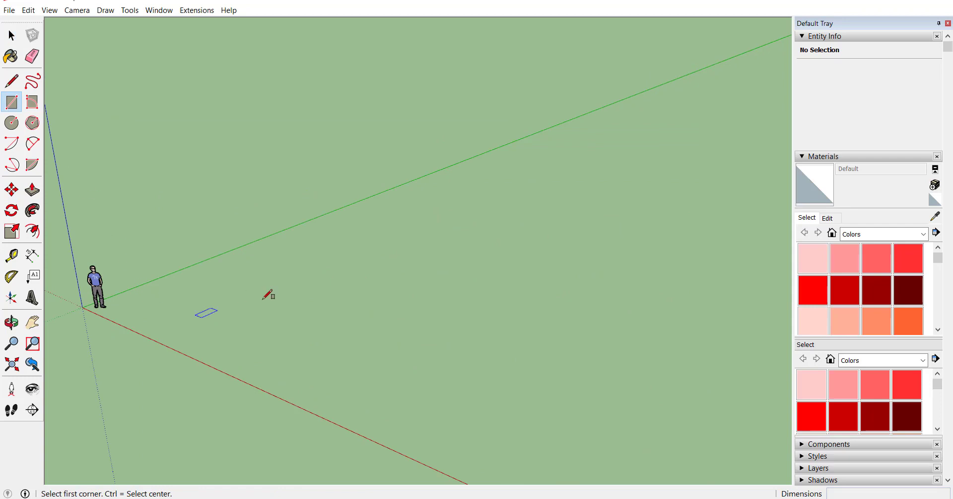
pyautogui.click(194, 297)
pyautogui.click(332, 257)
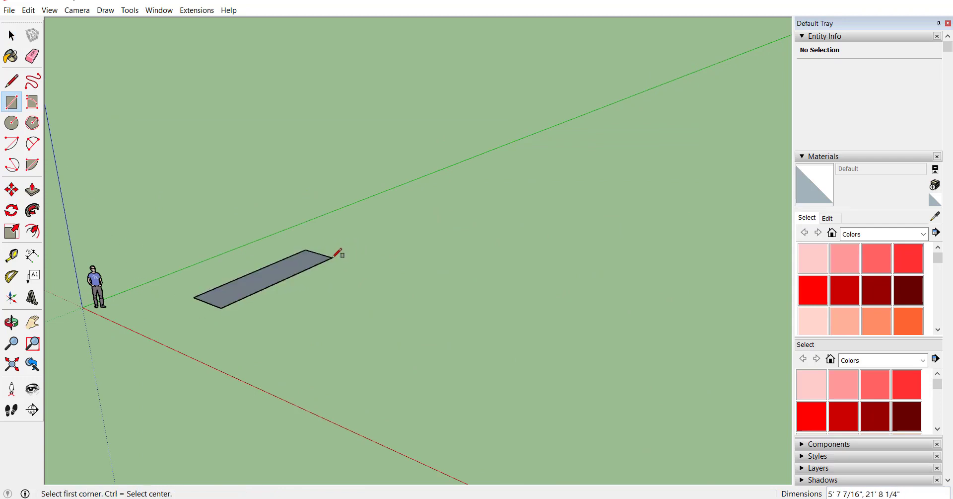
# Rotate a copy of the long rectangle 45 degrees around a centre point on the ground away from it.
pyautogui.scroll(1, 213, 280)
pyautogui.press('space')
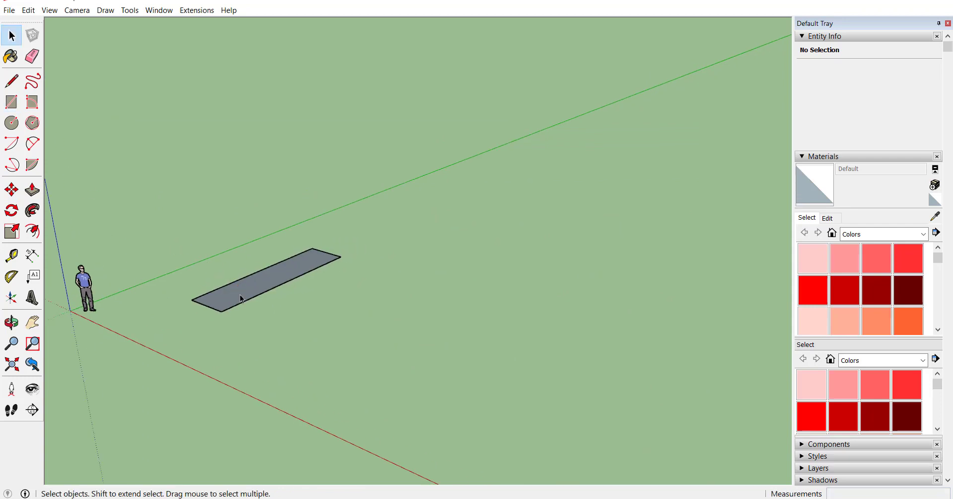
pyautogui.doubleClick(239, 297)
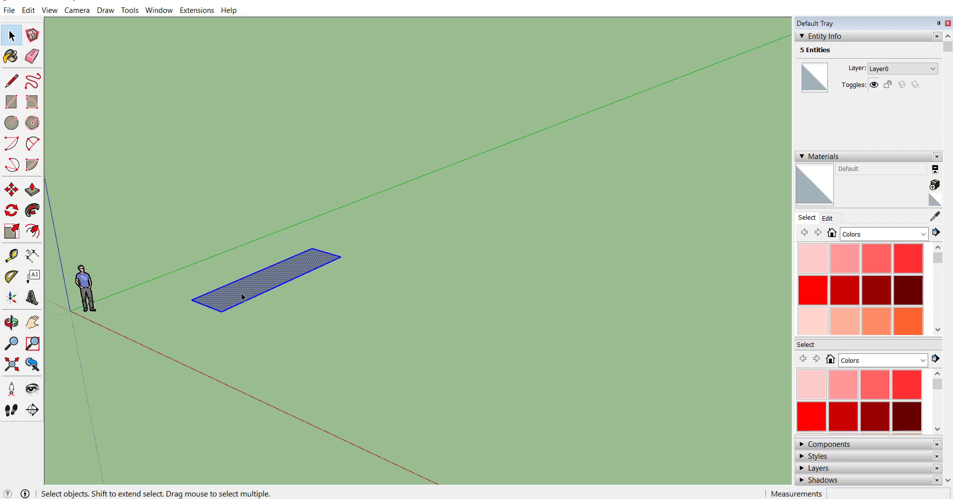
pyautogui.click(12, 210)
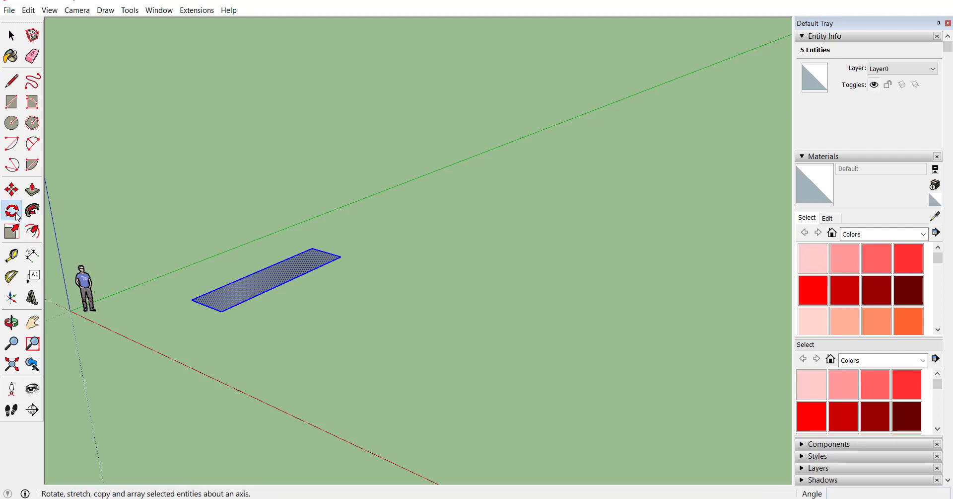
pyautogui.click(179, 453)
pyautogui.click(222, 310)
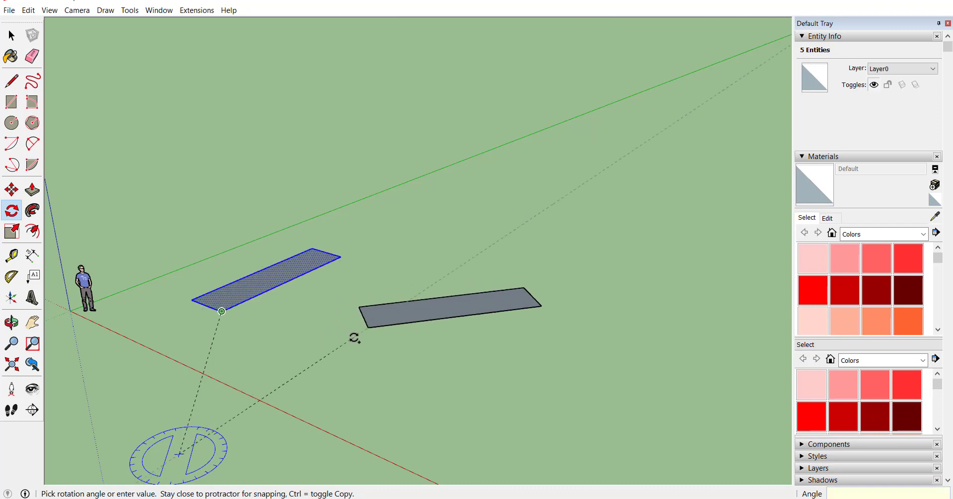
pyautogui.click(355, 338)
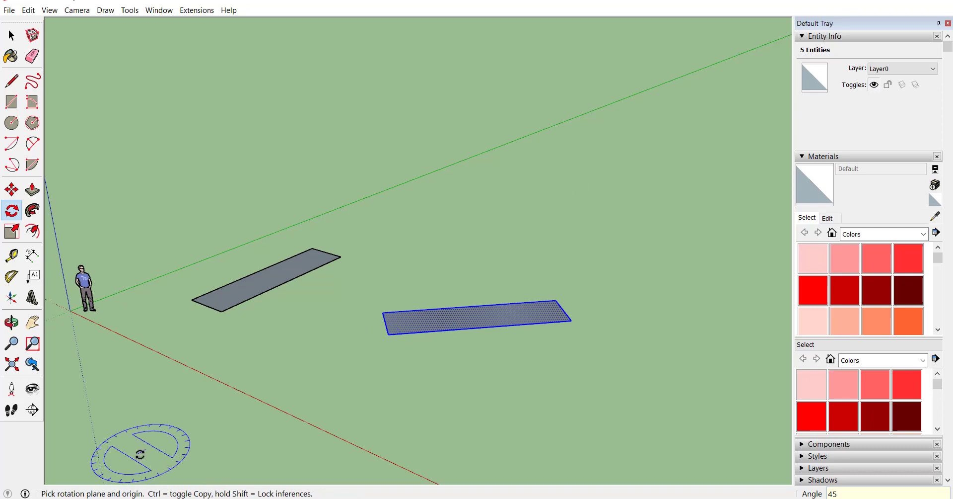
# Multiply the 45-degree rotated copy by 5 (*5) to form a radial array around the centre point.
pyautogui.scroll(-3, 341, 183)
pyautogui.scroll(-3, 343, 249)
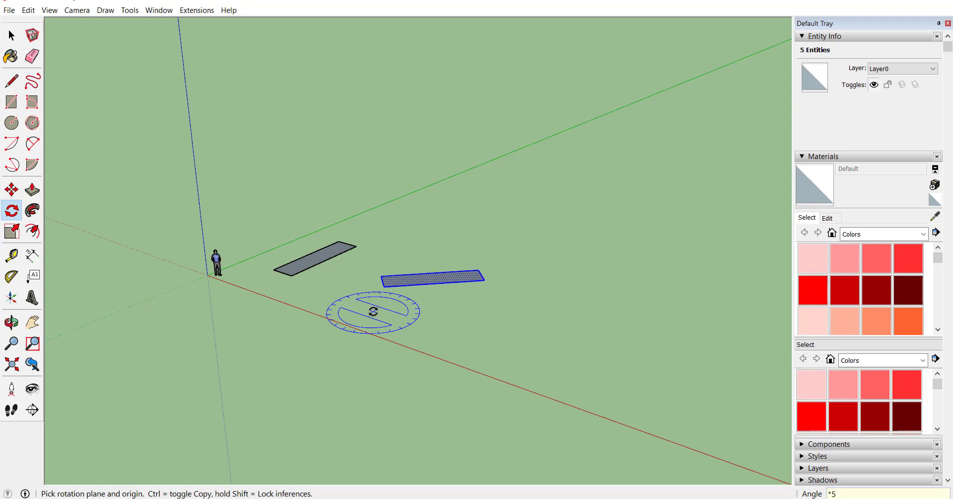
pyautogui.press('Return')
pyautogui.scroll(-3, 387, 305)
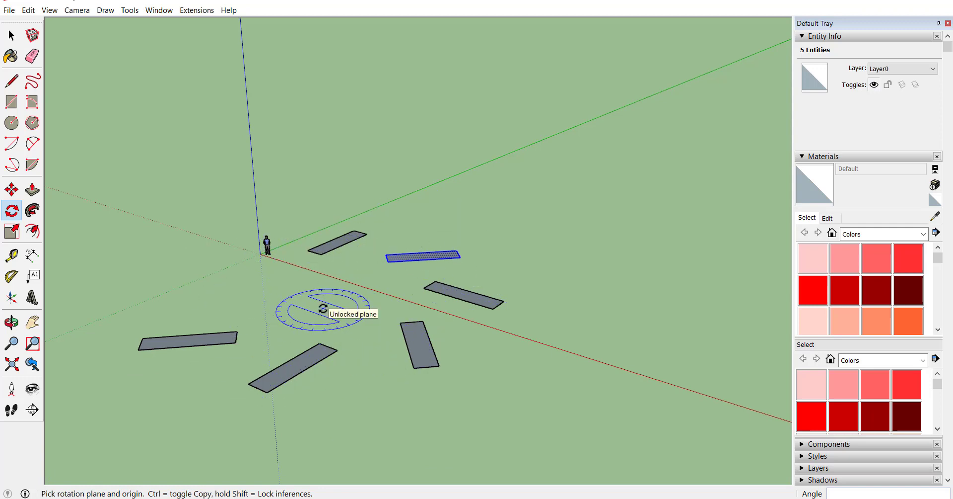
# Rotate the selected second rectangle of the radial array 30 degrees on the ground plane about its near corner.
pyautogui.scroll(1, 326, 308)
pyautogui.scroll(2, 408, 267)
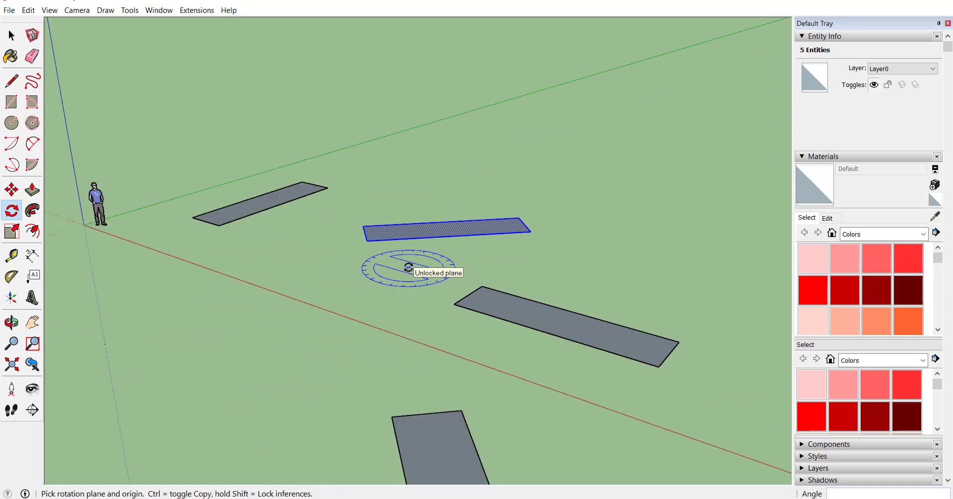
pyautogui.scroll(2, 381, 243)
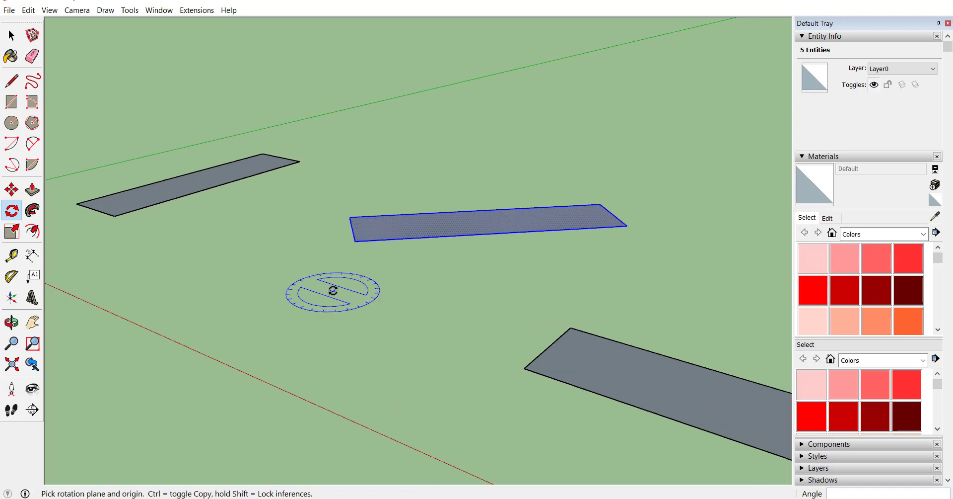
pyautogui.click(356, 241)
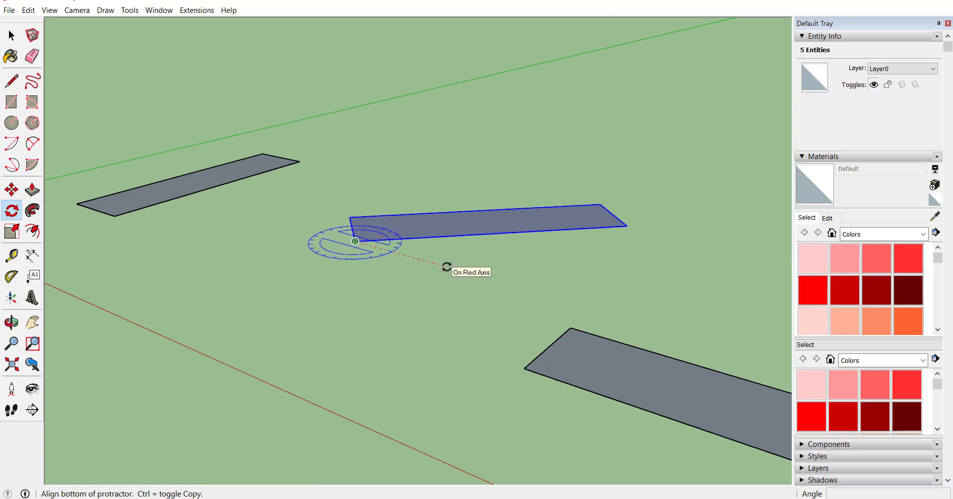
pyautogui.click(446, 267)
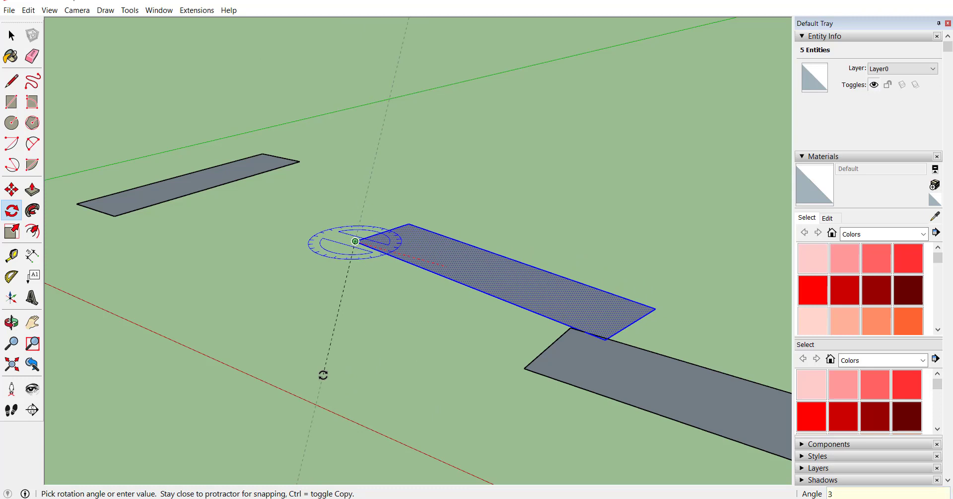
pyautogui.press('Return')
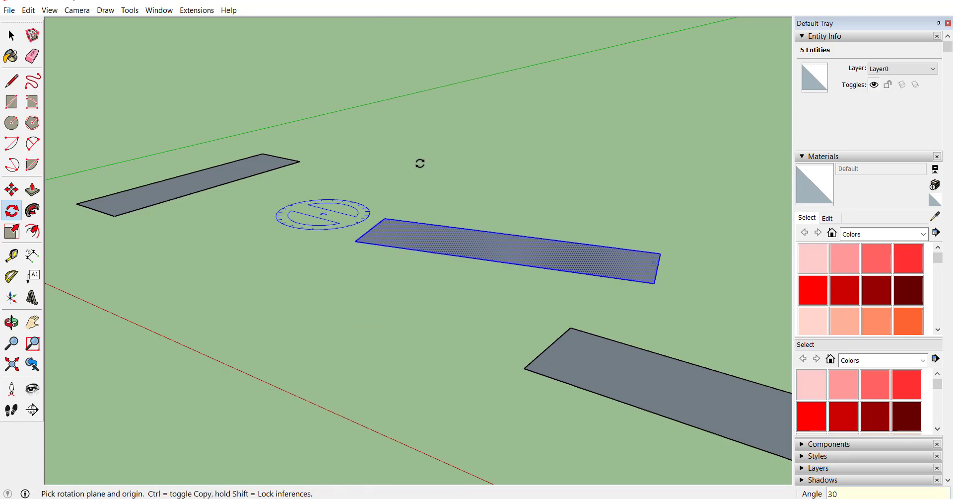
# Rotate the rectangle parallel to the green axis 90 degrees upright about its long edge, in the plane perpendicular to the green axis.
pyautogui.scroll(4, 96, 199)
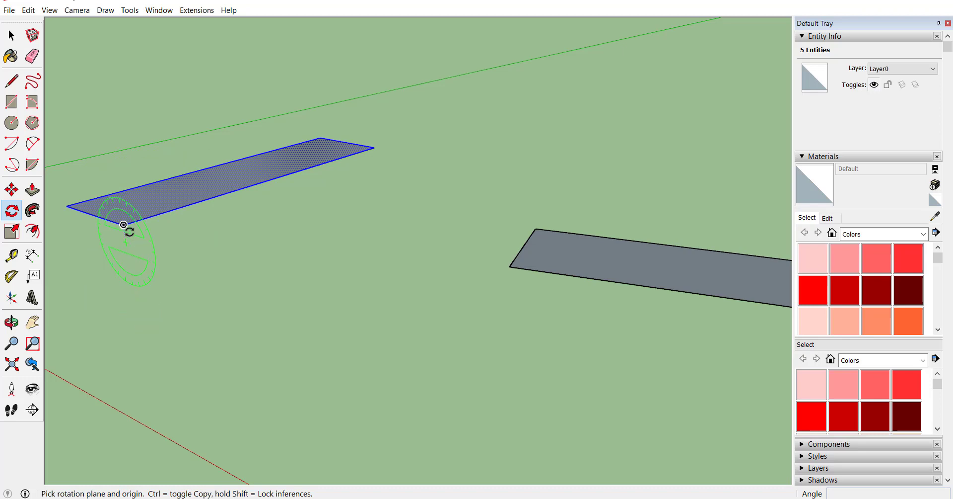
pyautogui.click(124, 225)
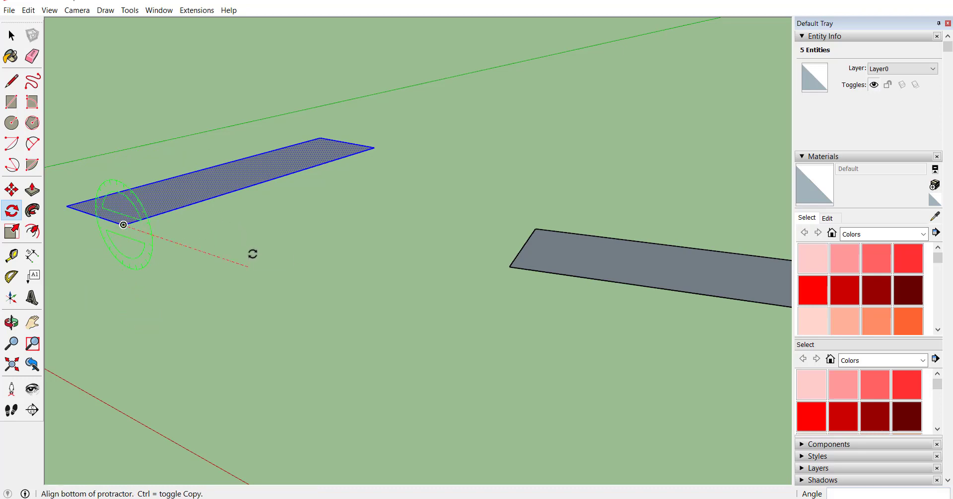
pyautogui.click(252, 254)
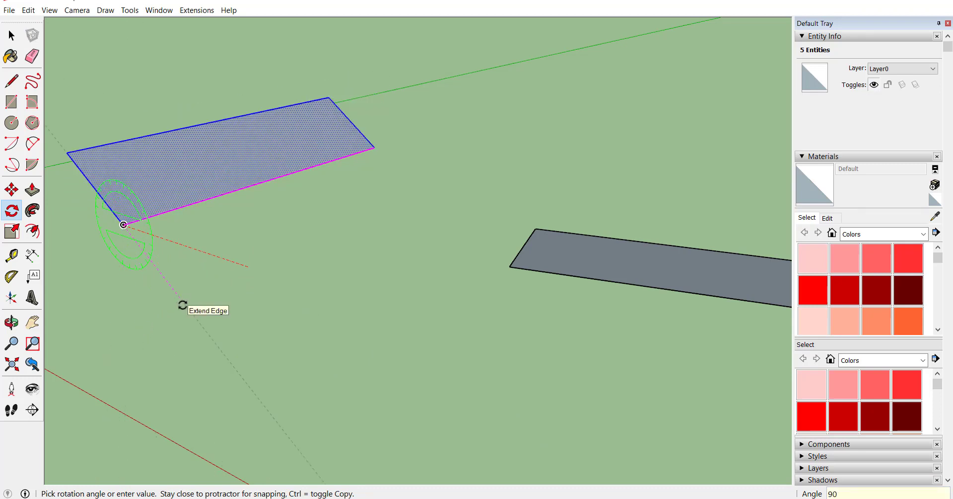
pyautogui.press('Return')
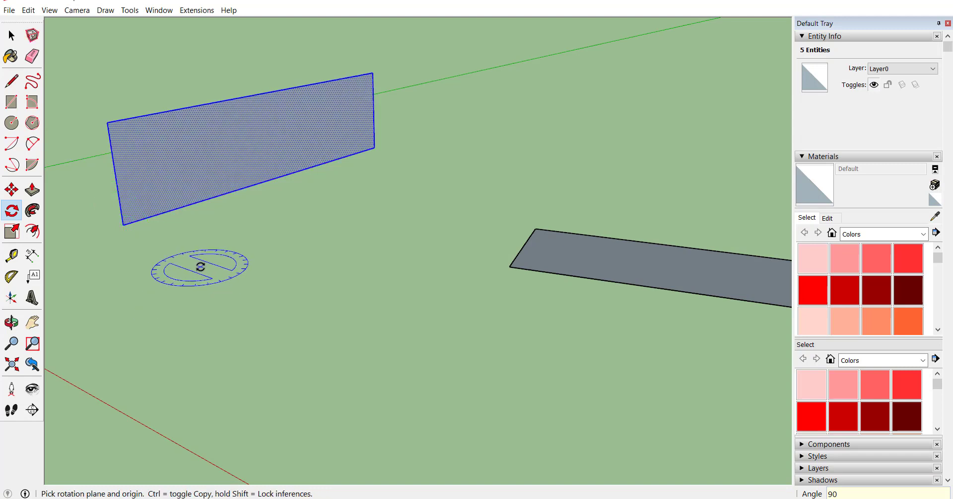
# Rotate the upright rectangle 315 degrees about its lower near corner, in the plane perpendicular to the red axis.
pyautogui.scroll(-6, 246, 260)
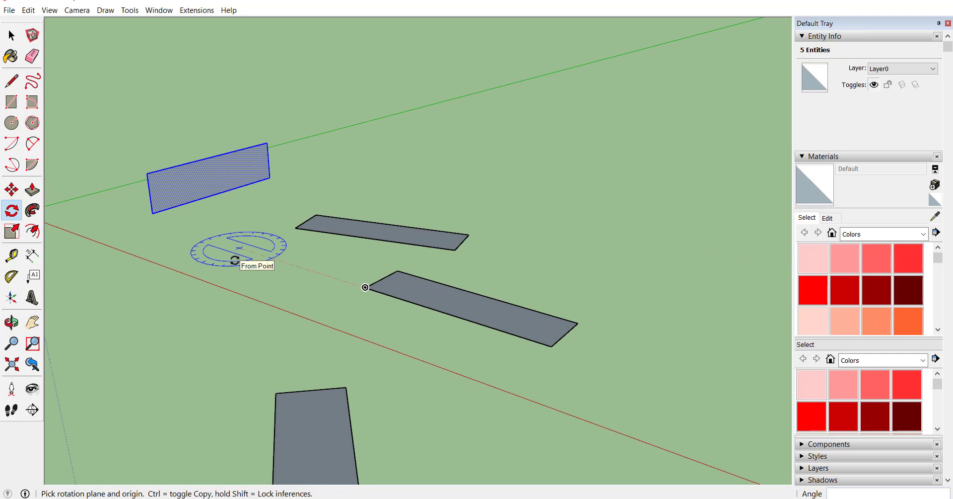
pyautogui.click(152, 213)
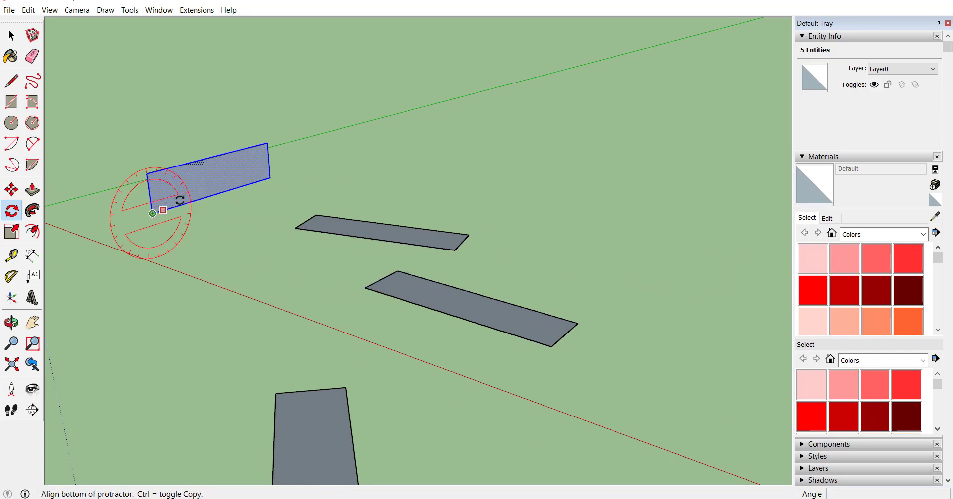
pyautogui.click(365, 149)
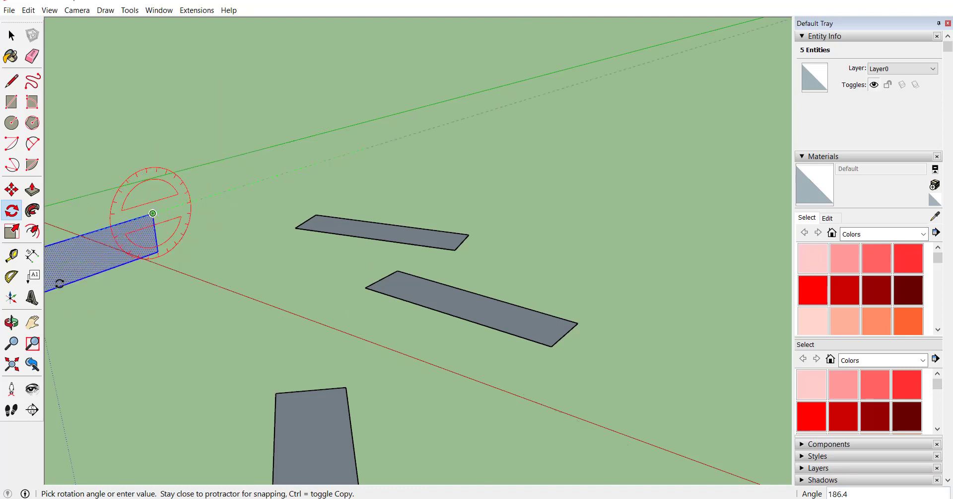
pyautogui.click(308, 353)
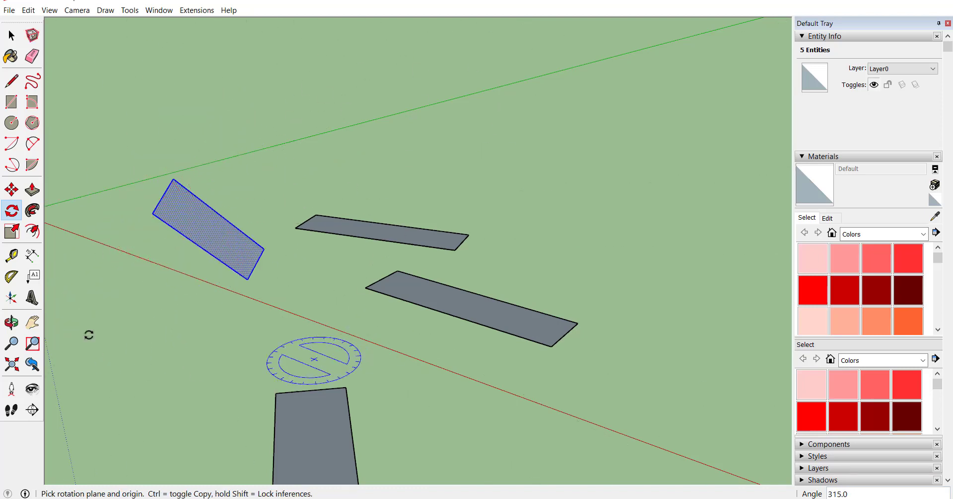
# Delete the tilted rectangle and all remaining rectangles of the radial array from the model.
pyautogui.keyDown('shift'); pyautogui.moveTo(164, 211); pyautogui.dragTo(205, 185, button='middle'); pyautogui.keyUp('shift')
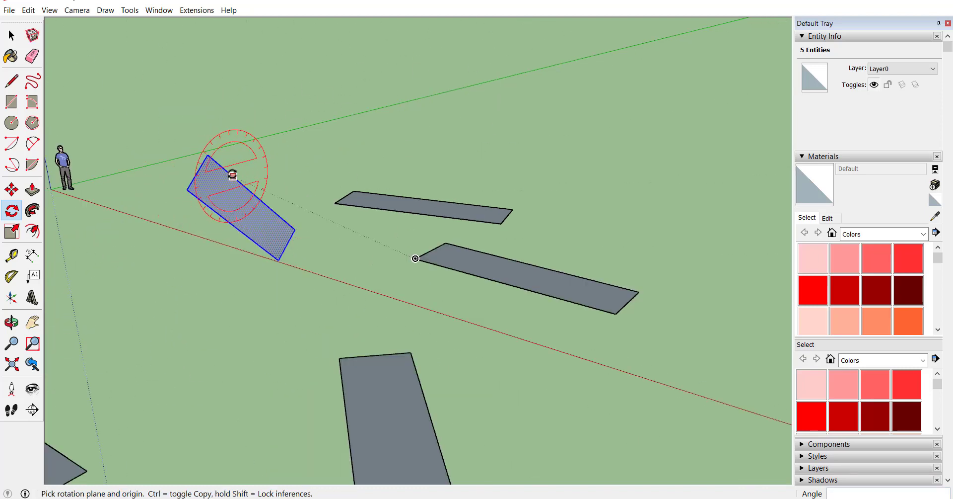
pyautogui.press('space')
pyautogui.scroll(-4, 293, 159)
pyautogui.moveTo(511, 366); pyautogui.dragTo(328, 282)
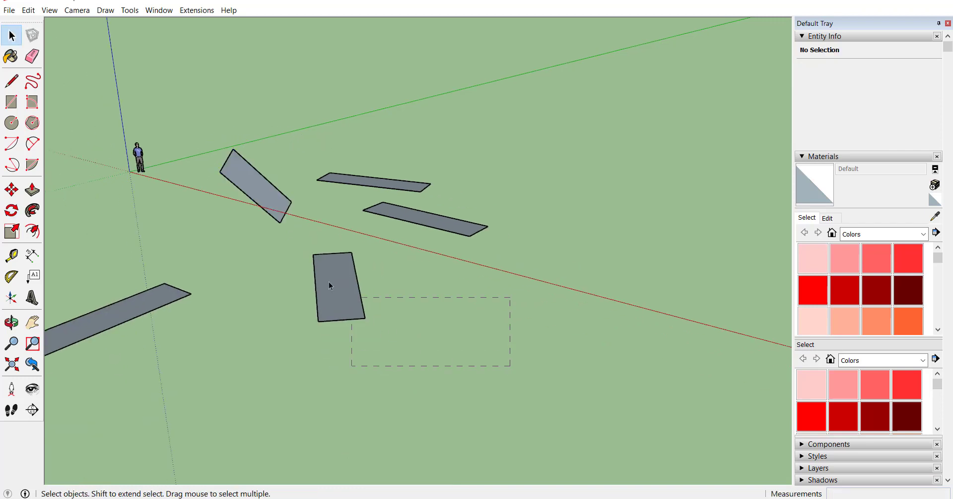
pyautogui.moveTo(213, 135); pyautogui.dragTo(213, 136)
pyautogui.press('Delete')
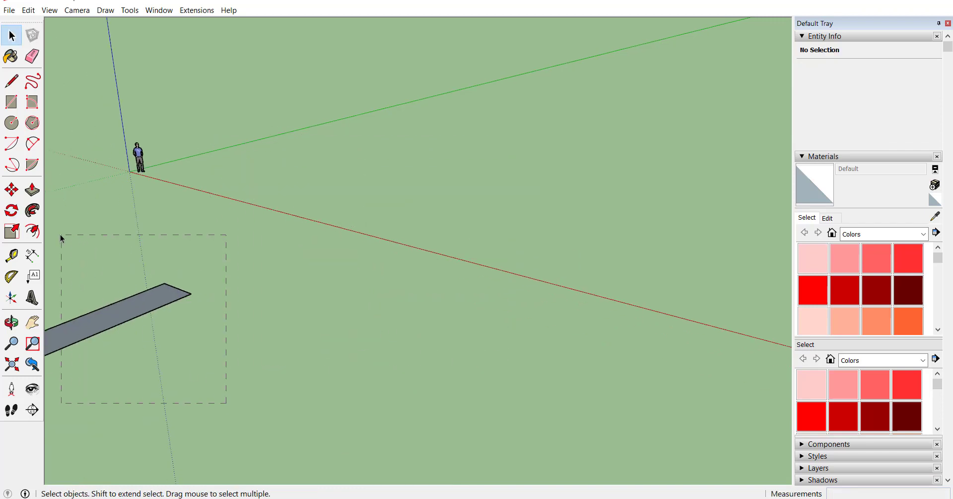
pyautogui.moveTo(61, 236); pyautogui.dragTo(25, 230)
pyautogui.moveTo(285, 357); pyautogui.dragTo(12, 258)
pyautogui.press('Delete')
# Draw a large rectangle about 29' 10 7/16" by 38' 2 1/2" on the ground between the red and green axes.
pyautogui.scroll(2, 293, 30)
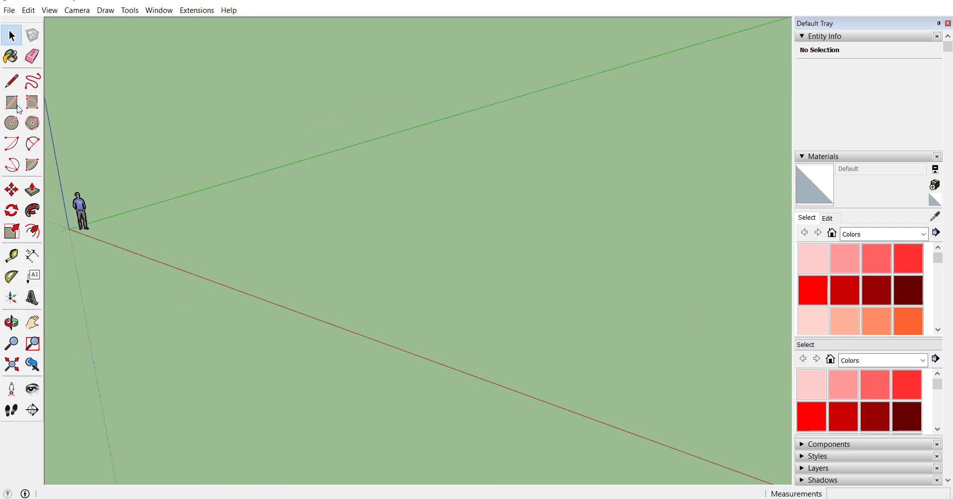
pyautogui.click(17, 106)
pyautogui.click(207, 228)
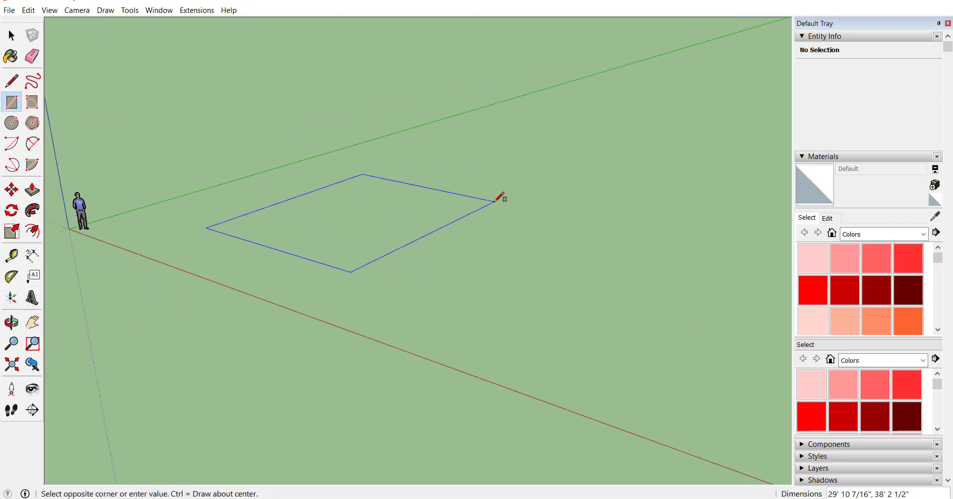
pyautogui.click(495, 201)
pyautogui.scroll(1, 517, 217)
pyautogui.press('space')
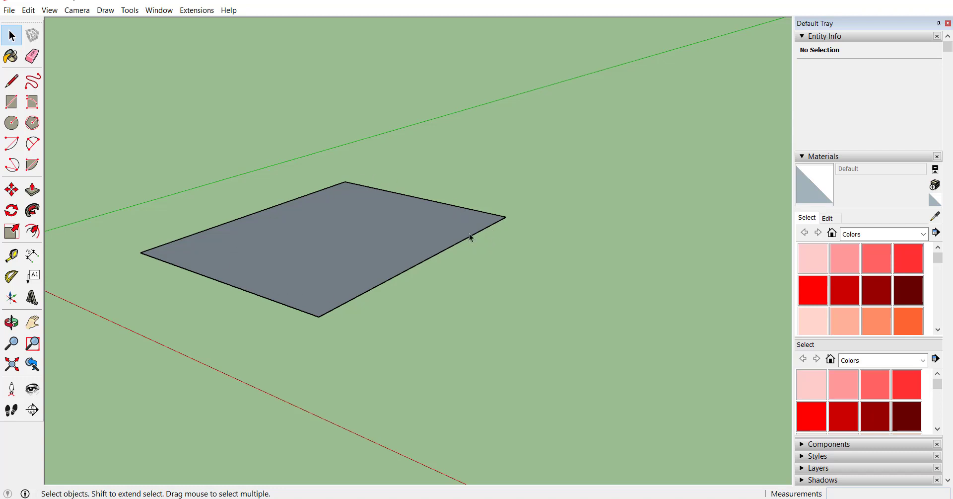
# Draw a narrow upright rectangle of about 9.2 sq ft beside the large rectangle's far corner, perpendicular to the green axis.
pyautogui.press('r')
pyautogui.press('space')
pyautogui.click(11, 102)
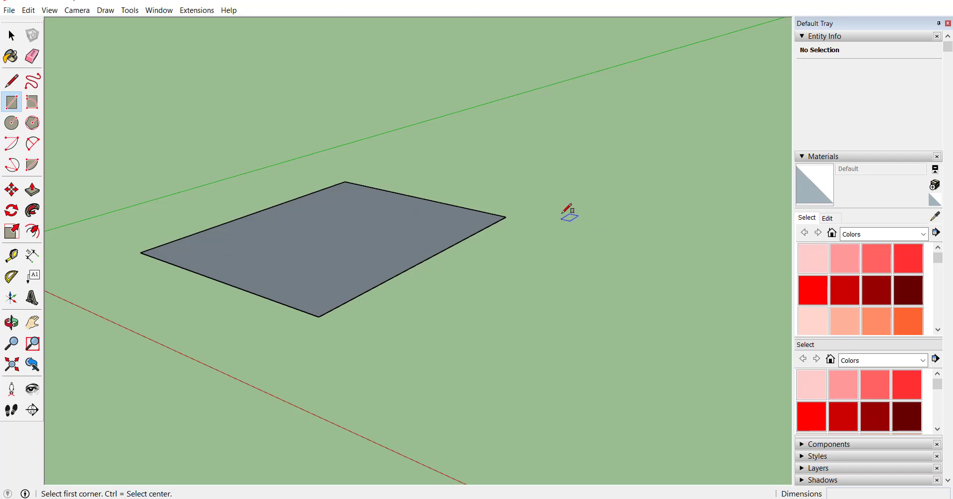
pyautogui.click(576, 220)
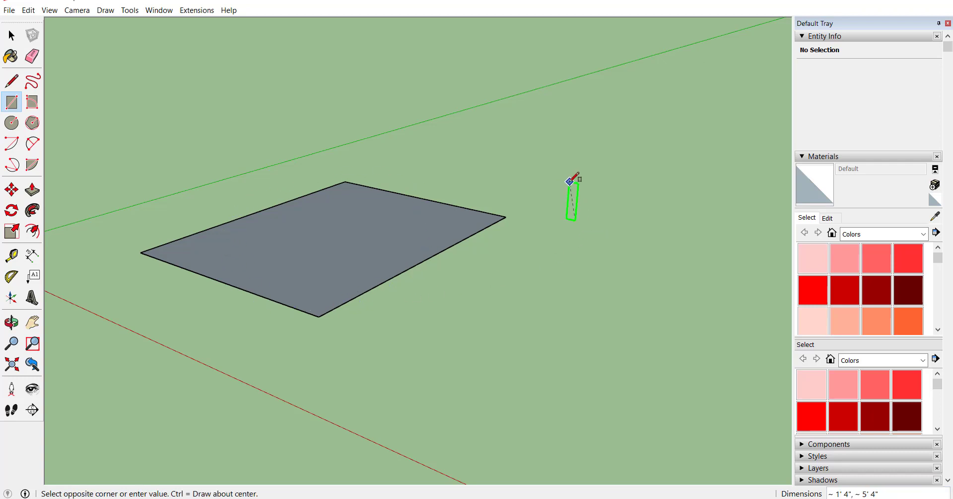
pyautogui.click(568, 178)
pyautogui.press('space')
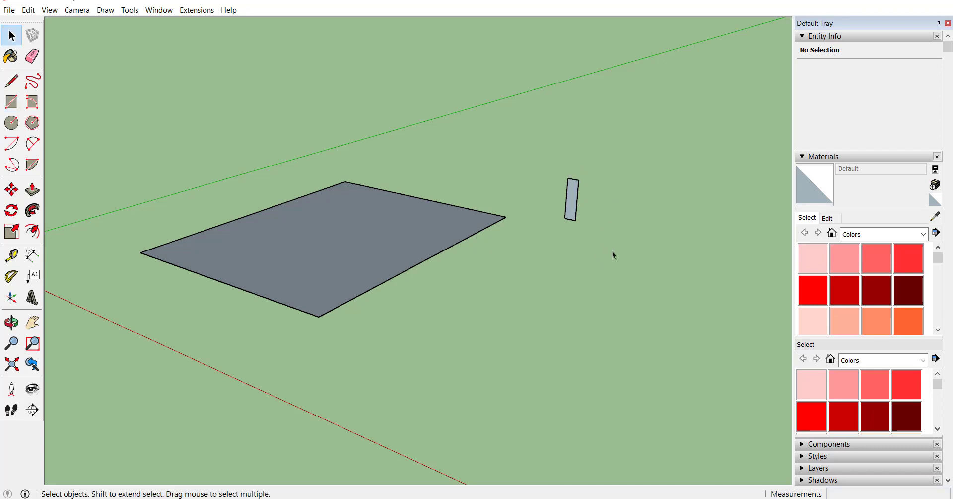
# Move the narrow upright rectangle by its lower outer corner onto the nearest corner of the large ground rectangle.
pyautogui.moveTo(612, 251); pyautogui.dragTo(532, 140)
pyautogui.click(12, 189)
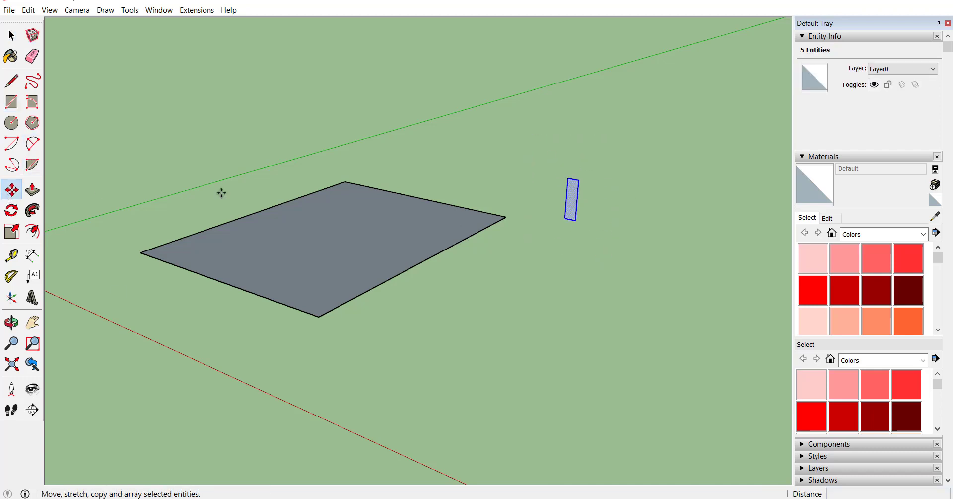
pyautogui.click(576, 220)
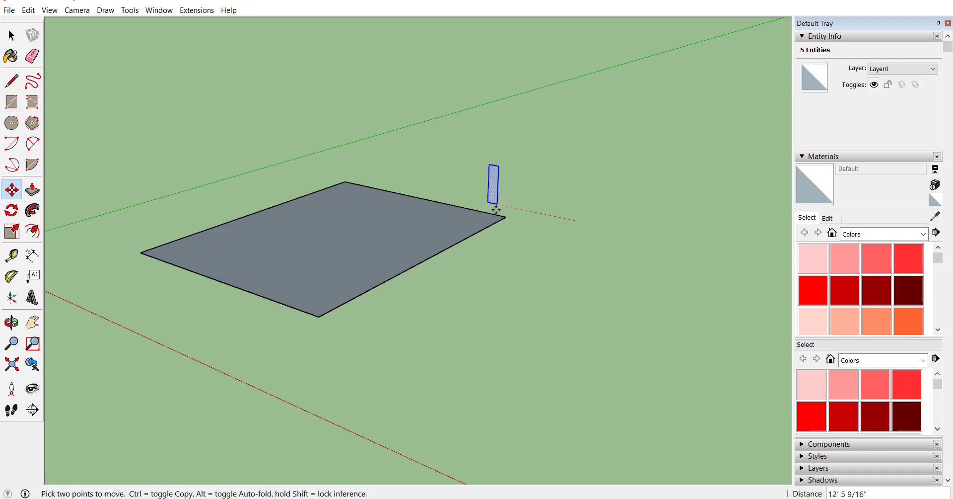
pyautogui.click(506, 217)
pyautogui.press('space')
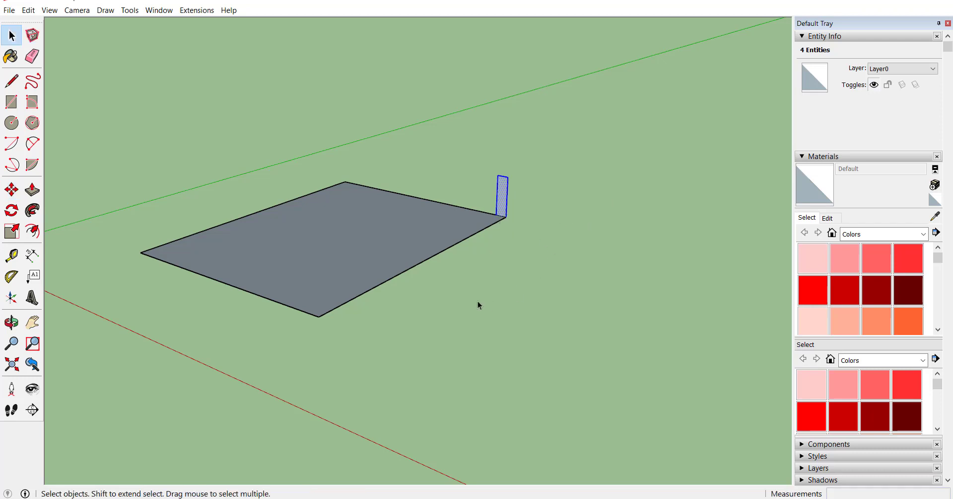
# Extrude the narrow upright face with Follow Me around all four edges of the large rectangle to form walls.
pyautogui.click(478, 301)
pyautogui.click(292, 308)
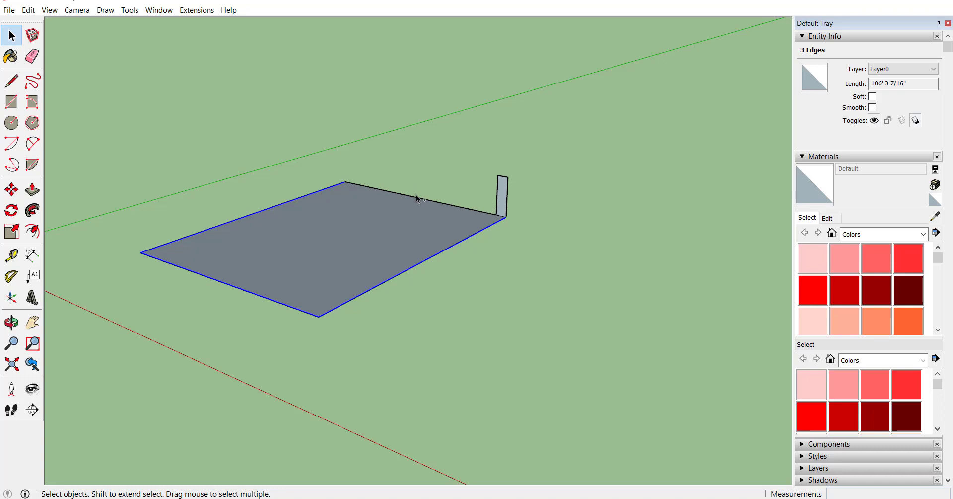
pyautogui.keyDown('shift'); pyautogui.click(391, 197); pyautogui.keyUp('shift')
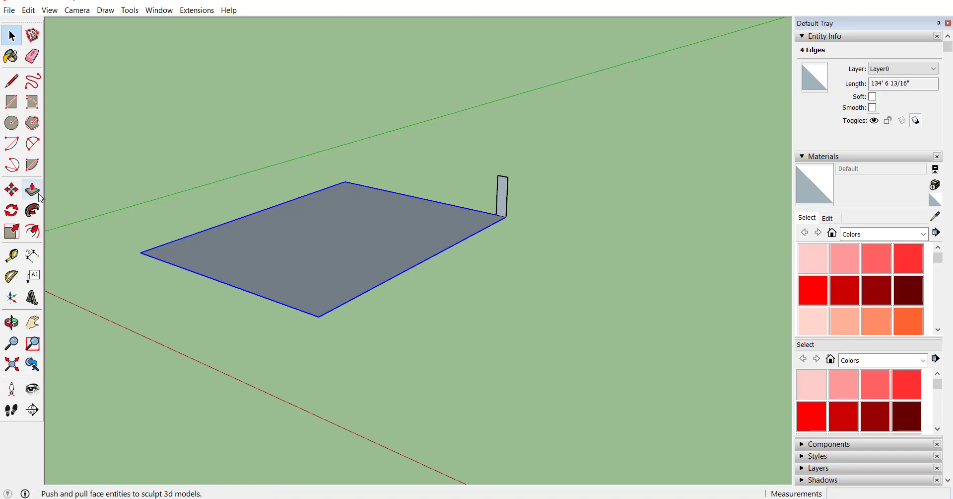
pyautogui.click(32, 210)
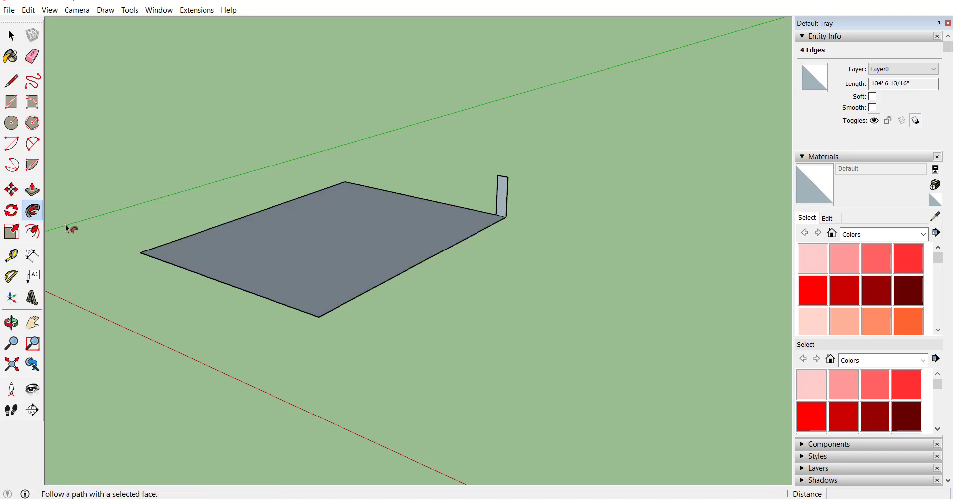
pyautogui.click(503, 198)
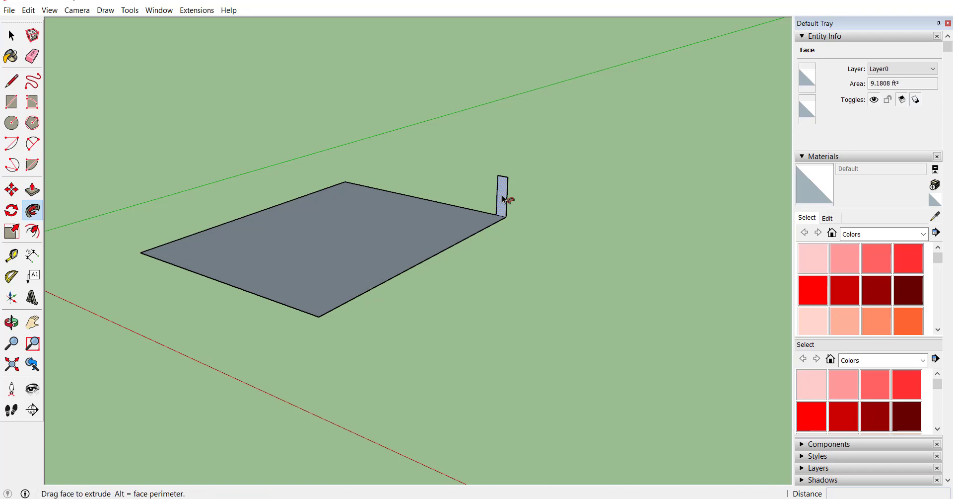
pyautogui.scroll(-1, 267, 299)
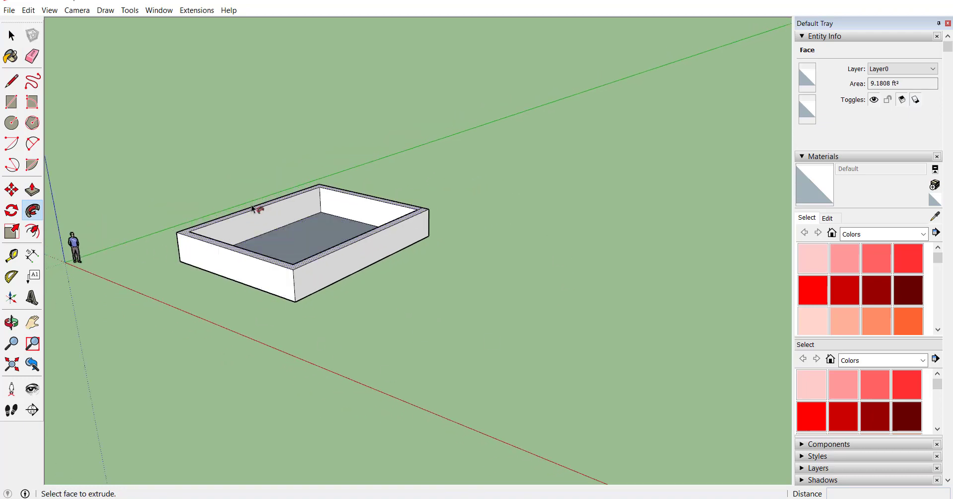
pyautogui.scroll(3, 256, 207)
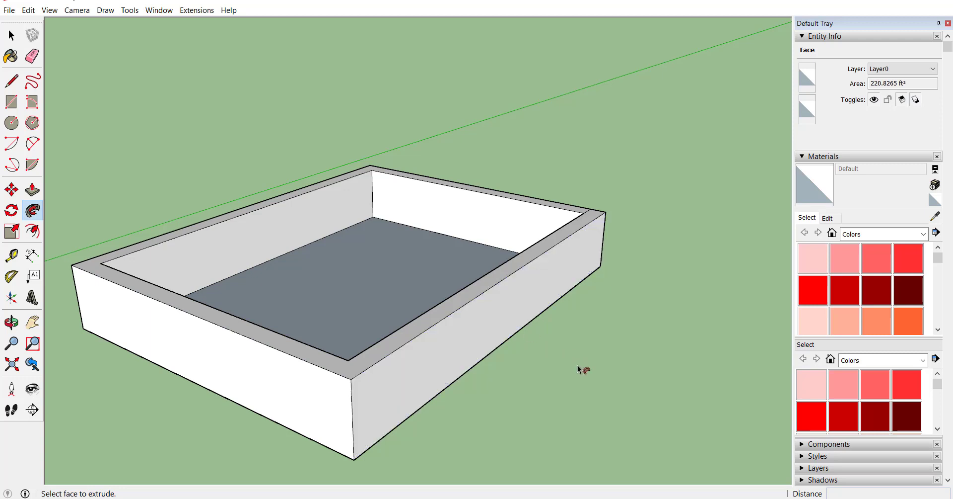
# Scale the whole walled box to 0.5 along the green axis about the opposite side.
pyautogui.press('space')
pyautogui.scroll(-2, 369, 248)
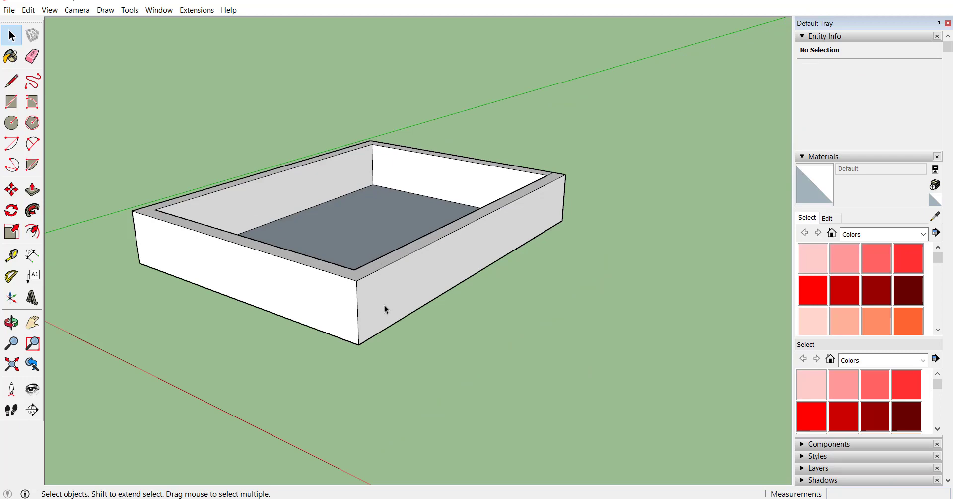
pyautogui.moveTo(61, 103); pyautogui.dragTo(64, 92)
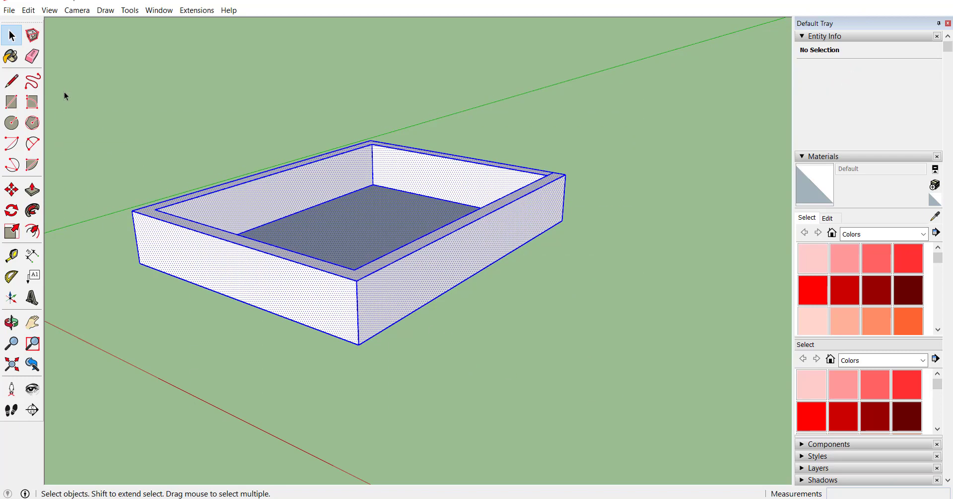
pyautogui.click(12, 231)
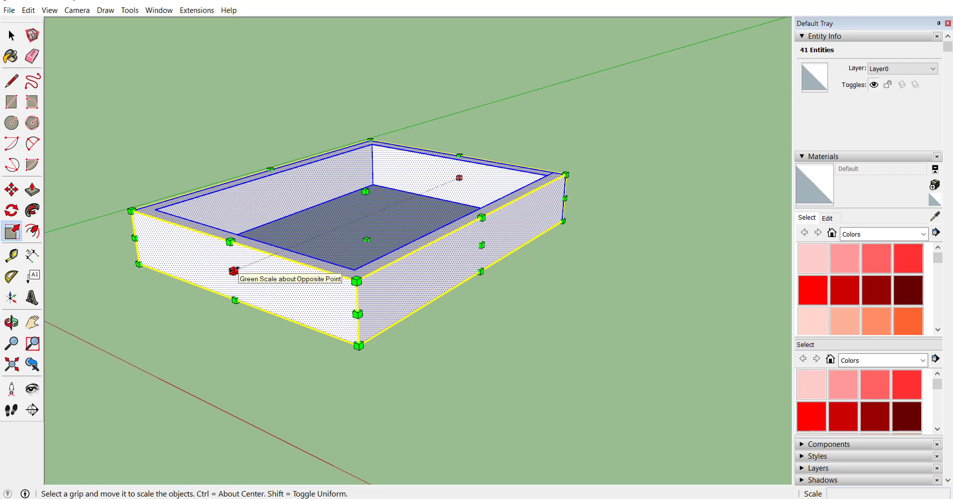
pyautogui.click(233, 270)
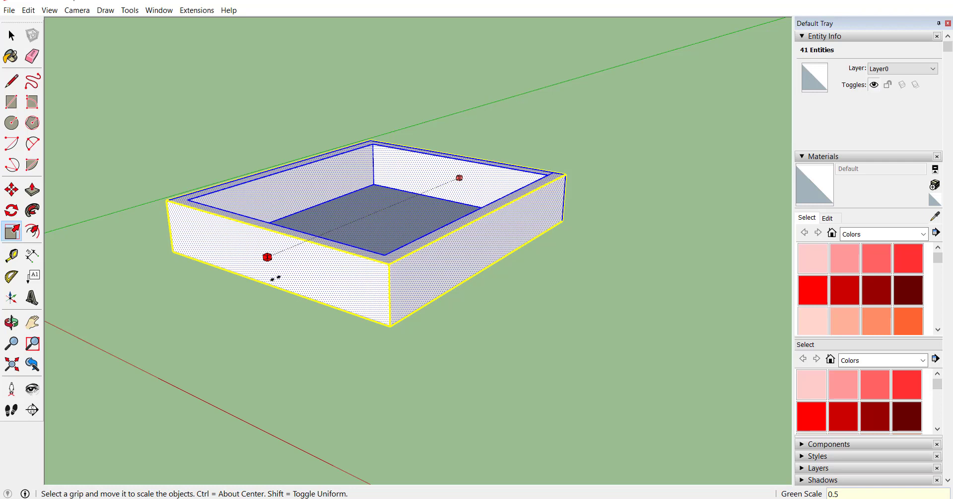
pyautogui.press('Return')
# Try to scale the box uniformly to about 0.72 from its near upper corner.
pyautogui.scroll(3, 455, 181)
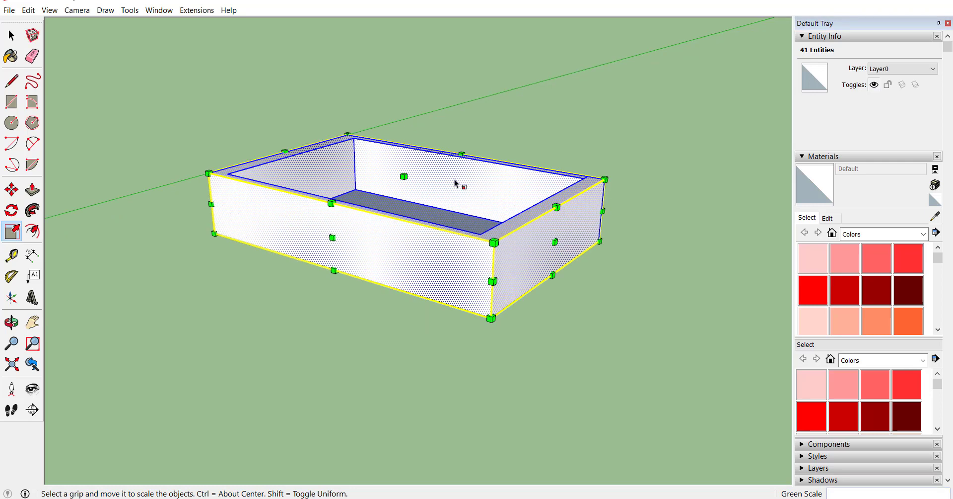
pyautogui.scroll(2, 454, 180)
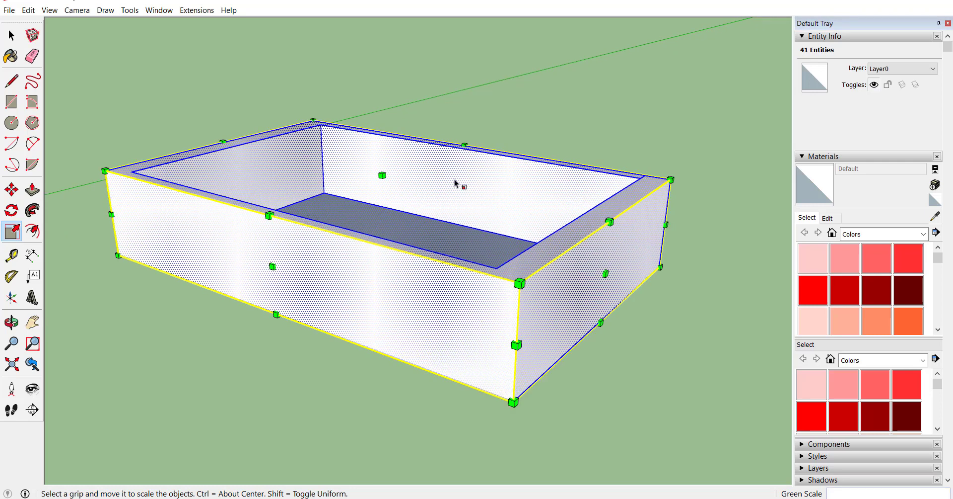
pyautogui.click(520, 283)
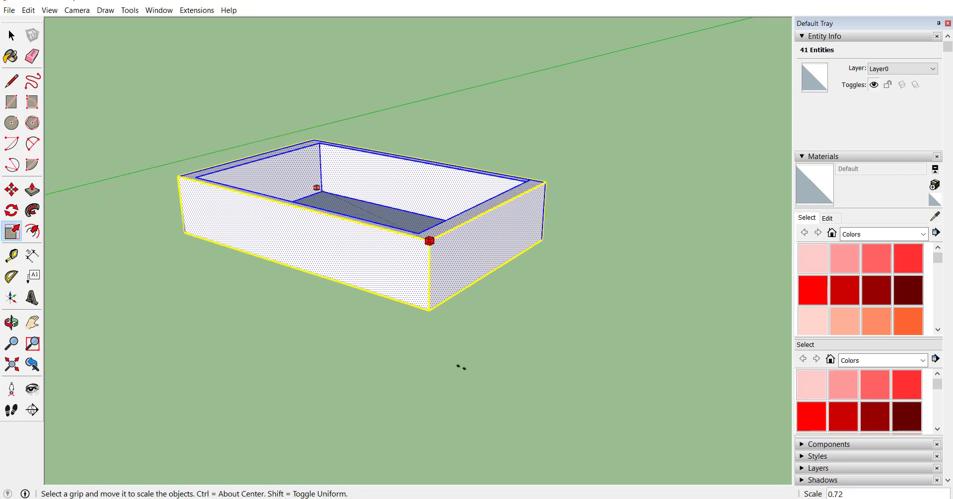
pyautogui.press('Escape')
pyautogui.press('space')
pyautogui.click(297, 419)
pyautogui.scroll(-1, 120, 221)
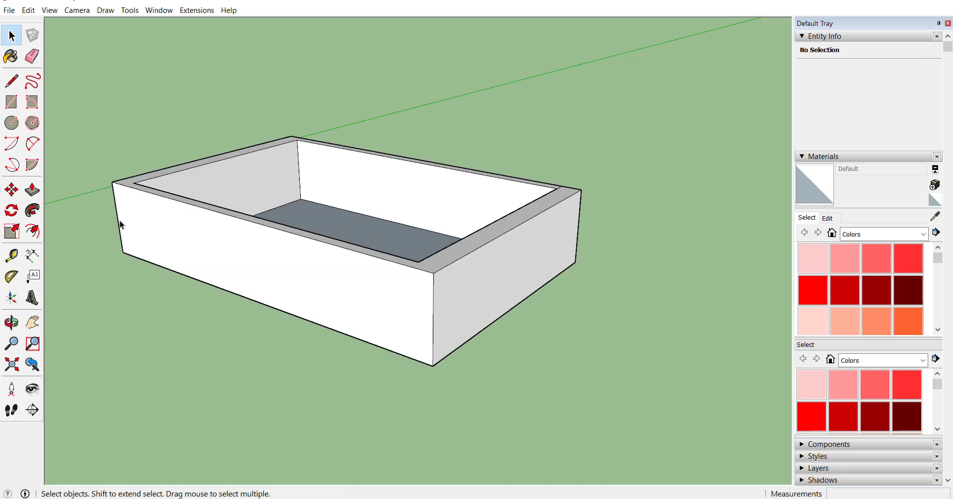
pyautogui.scroll(-2, 120, 220)
pyautogui.moveTo(259, 393); pyautogui.dragTo(220, 353, button='middle')
pyautogui.scroll(-1, 49, 228)
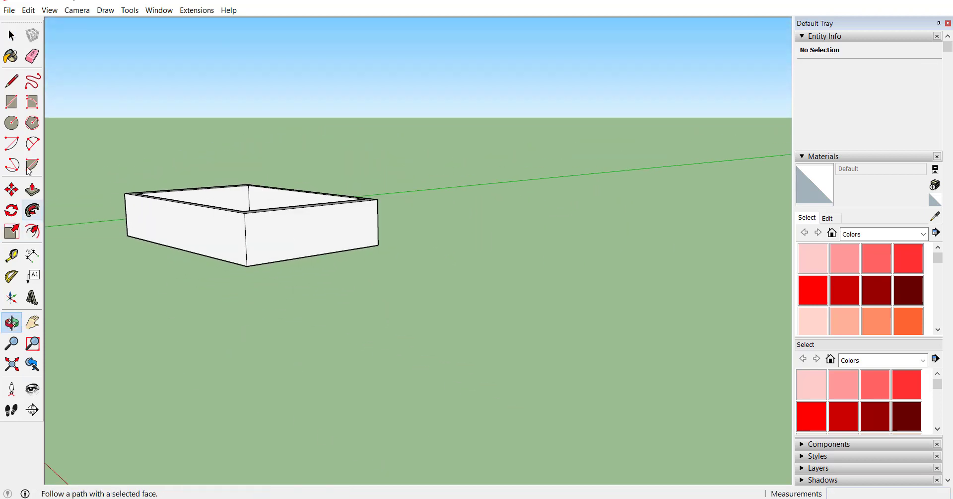
# Draw a rectangle of about 149 sq ft on the open ground in front of the walled box.
pyautogui.click(11, 102)
pyautogui.click(214, 328)
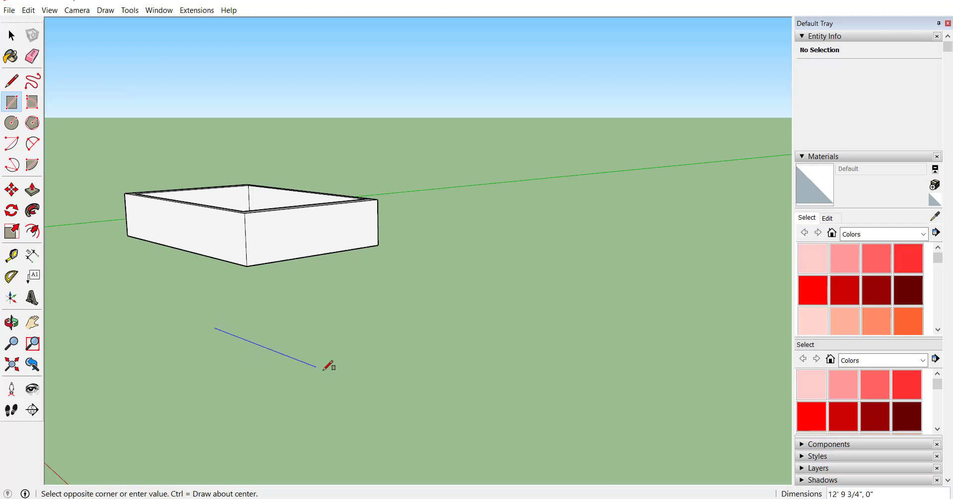
pyautogui.click(440, 331)
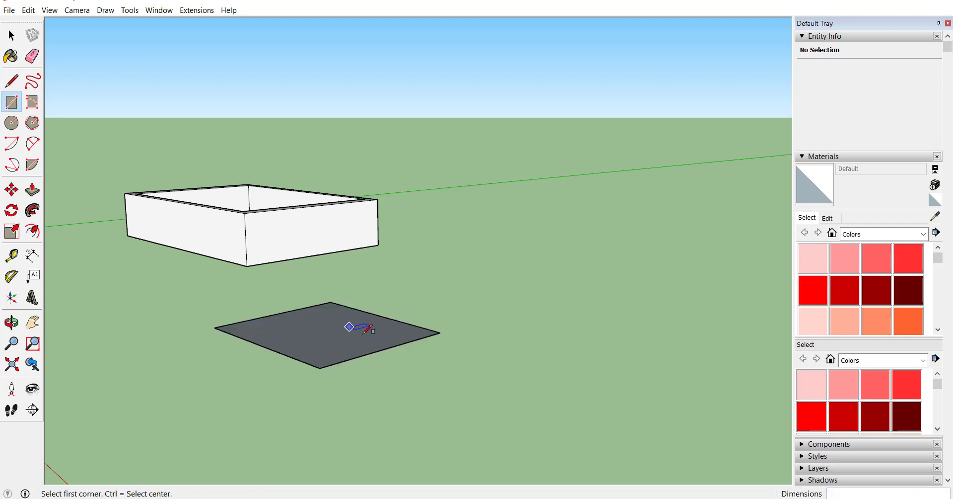
pyautogui.scroll(2, 356, 327)
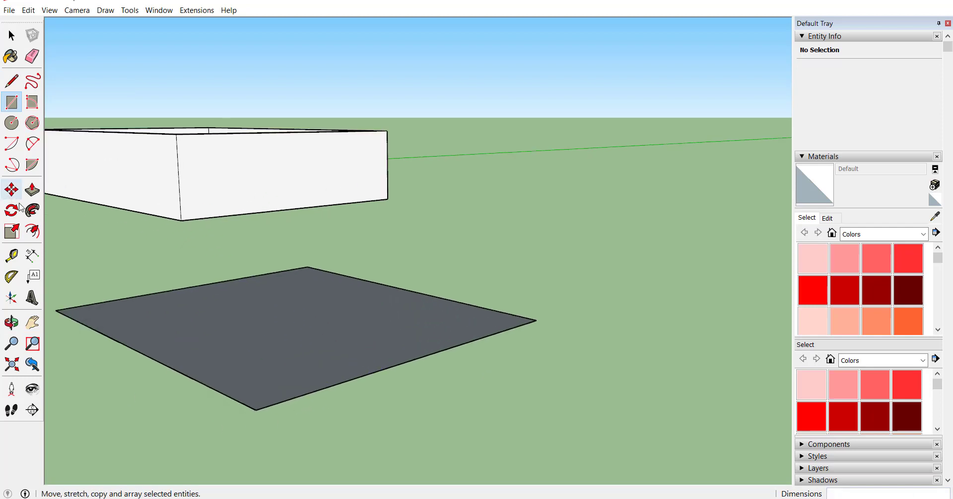
# Offset the new ground rectangle's outline inward by 9 inches.
pyautogui.click(43, 235)
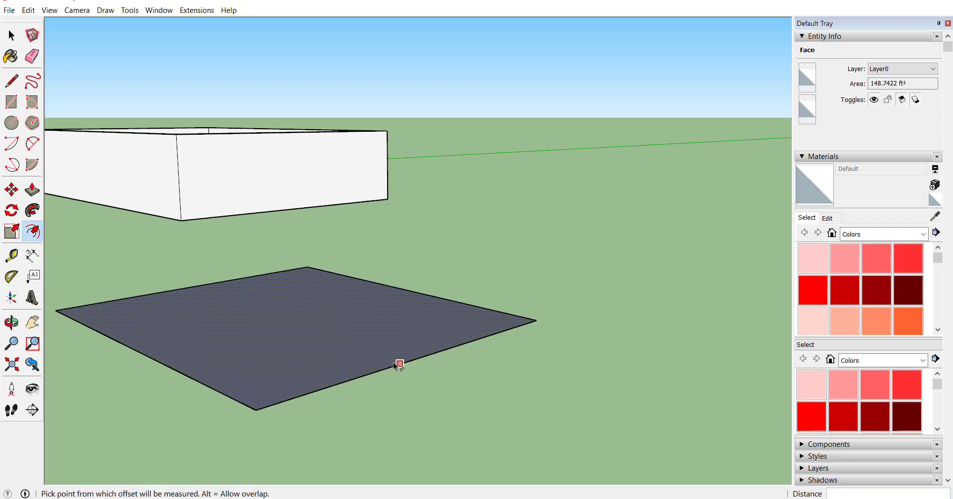
pyautogui.click(396, 364)
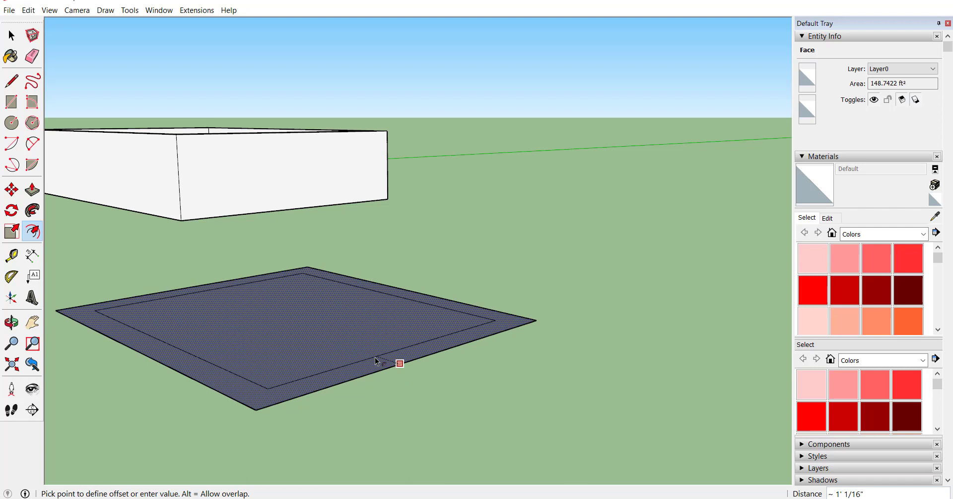
pyautogui.press('Return')
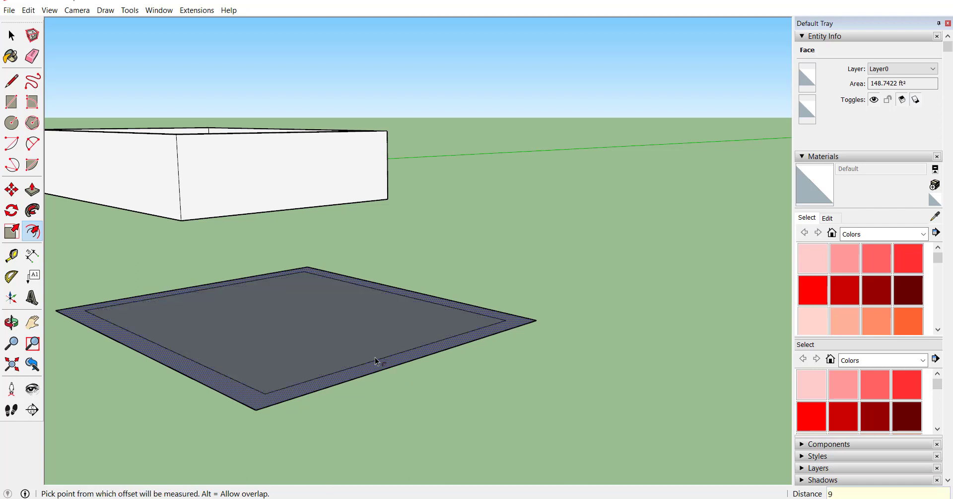
pyautogui.press('Escape')
pyautogui.scroll(-1, 440, 353)
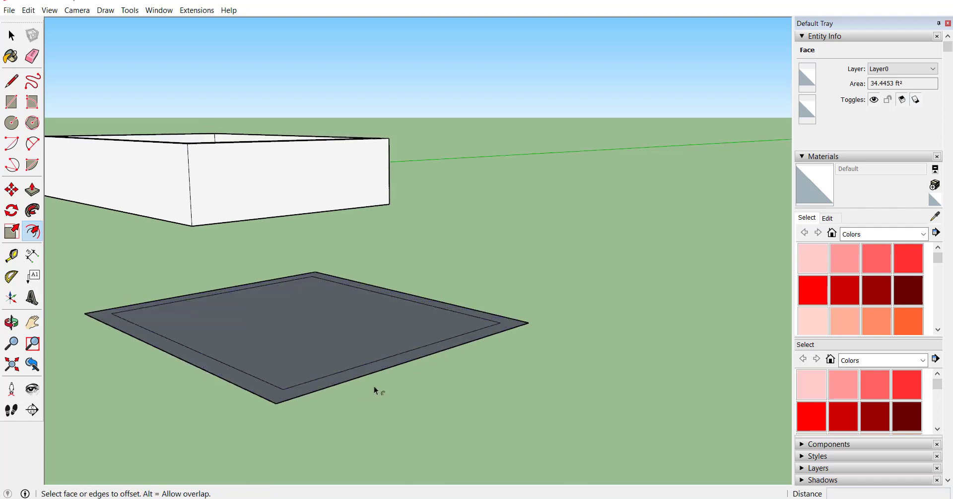
# Pull the border face between the two outlines up about 2' 8" to form walls around the floor.
pyautogui.press('o')
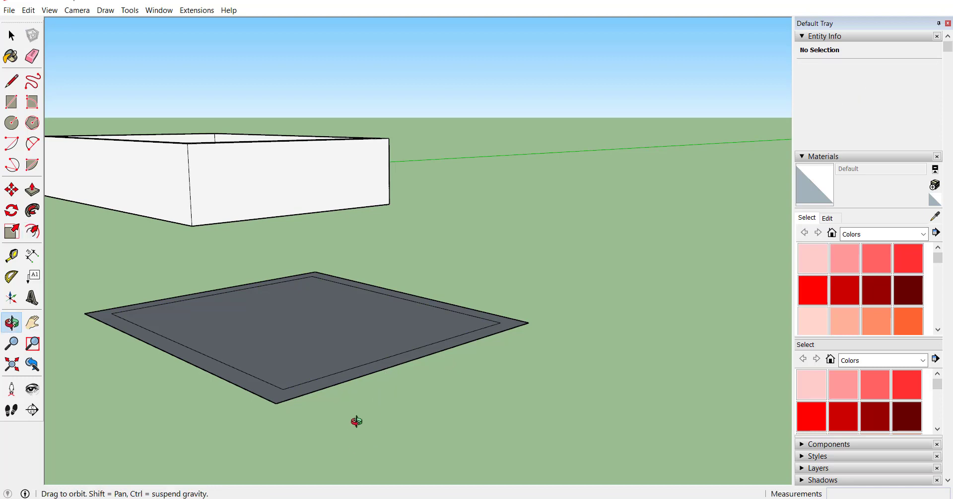
pyautogui.moveTo(355, 419); pyautogui.dragTo(287, 445)
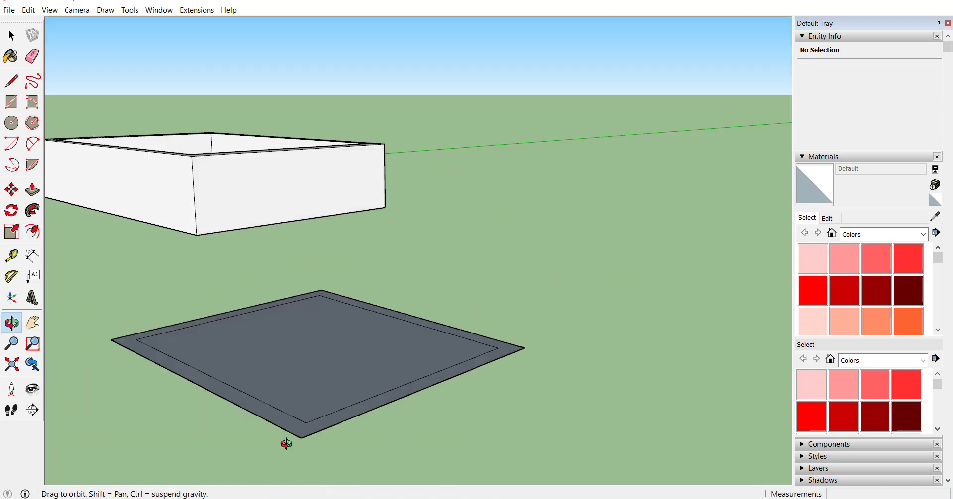
pyautogui.press('space')
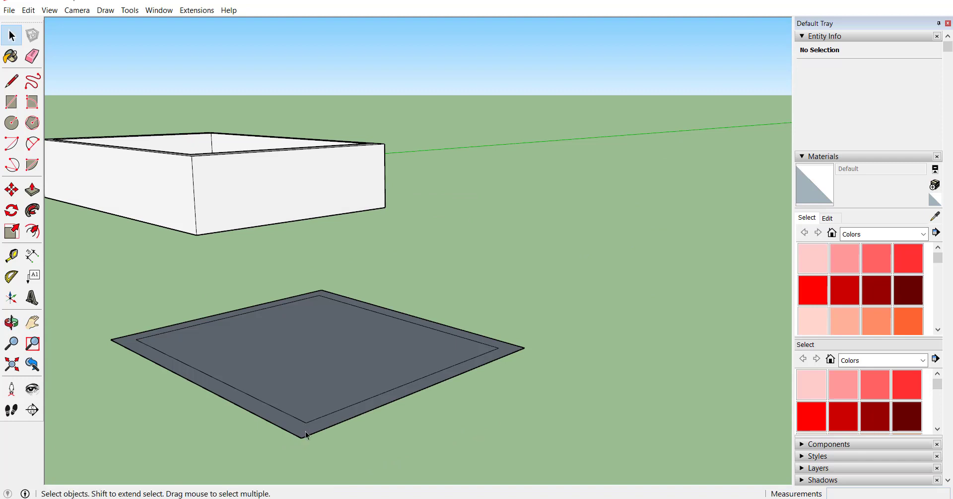
pyautogui.click(305, 434)
pyautogui.click(32, 190)
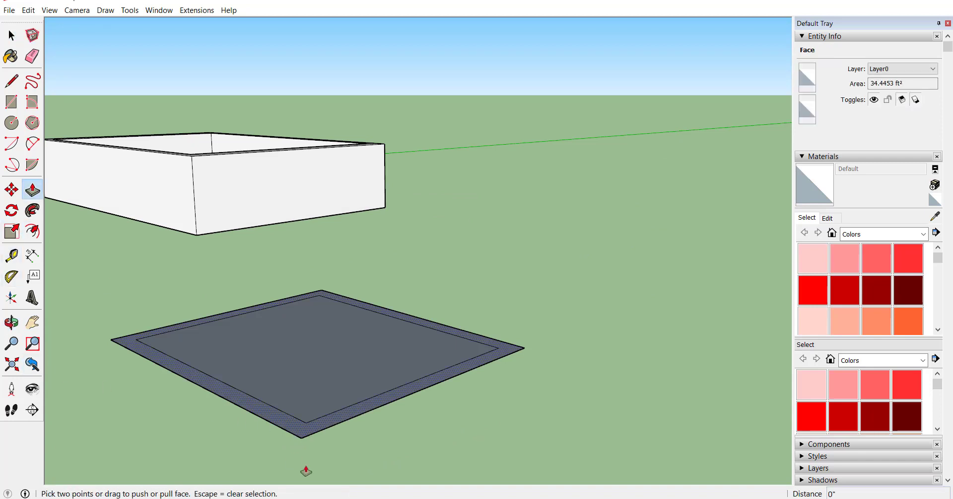
pyautogui.moveTo(297, 419); pyautogui.dragTo(267, 349)
pyautogui.scroll(-2, 180, 283)
pyautogui.press('space')
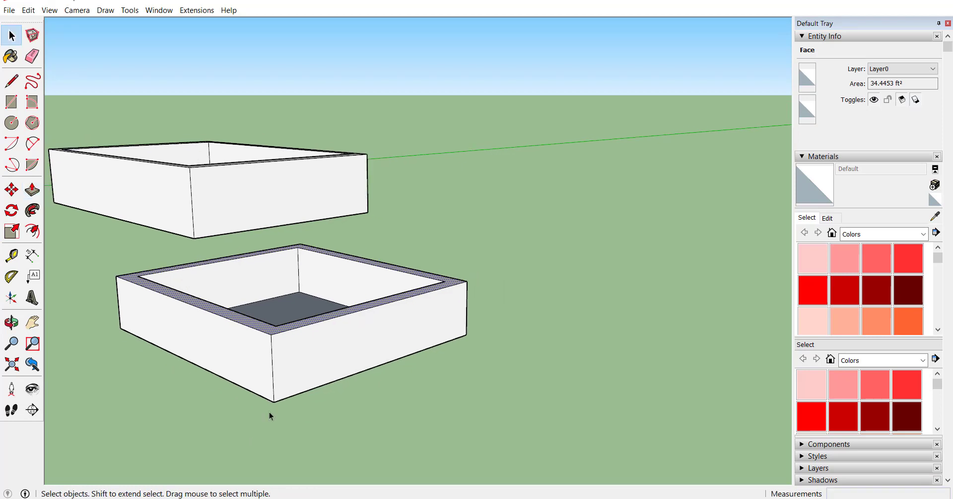
# Create a vertical guide line on the new box's long front wall, 3' from its nearest corner edge.
pyautogui.click(12, 255)
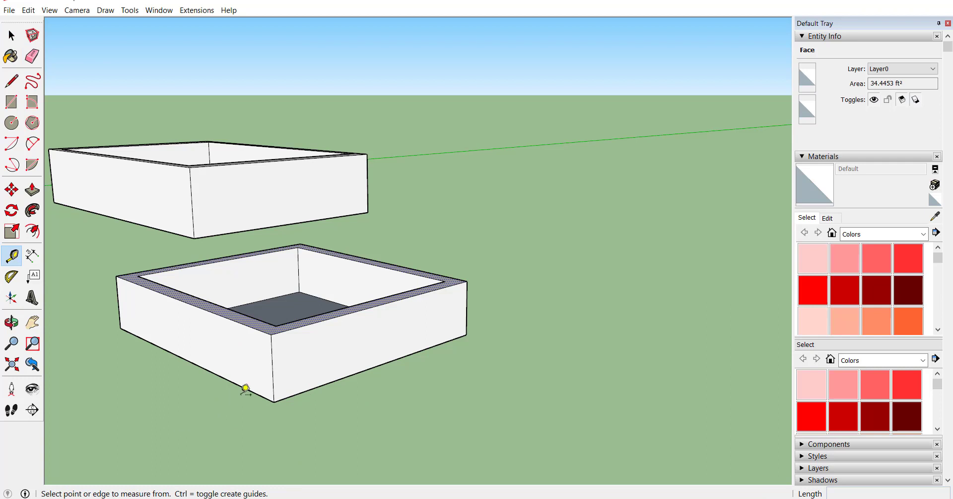
pyautogui.click(273, 368)
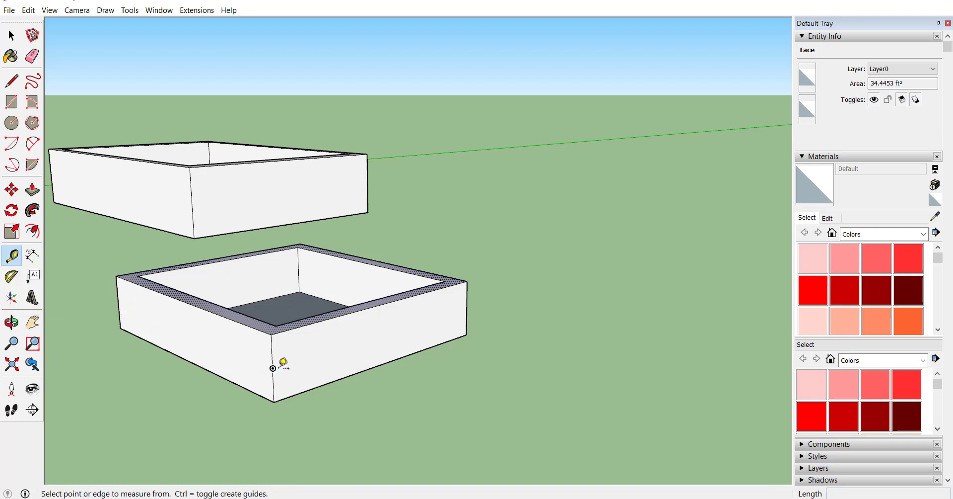
pyautogui.scroll(5, 268, 366)
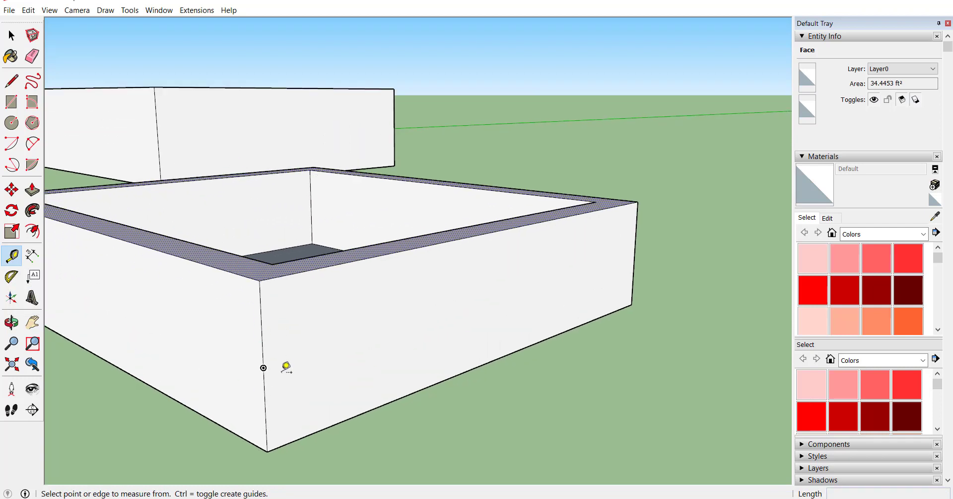
pyautogui.click(262, 322)
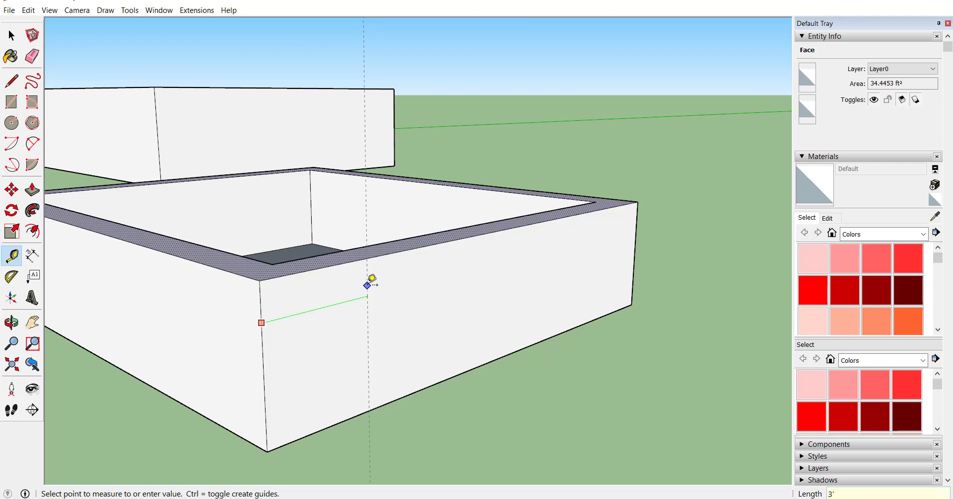
pyautogui.press('Return')
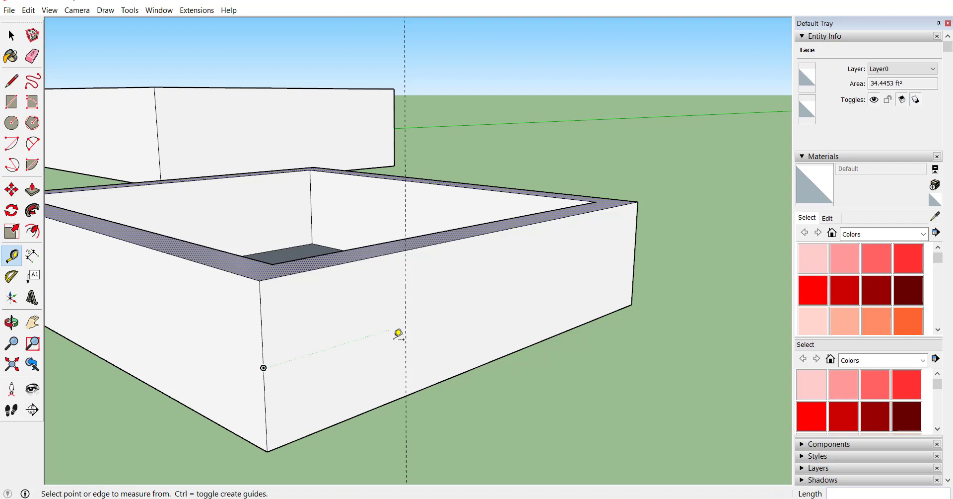
# Draw a vertical line along the guide from the front wall's upper edge to its lower edge.
pyautogui.click(11, 81)
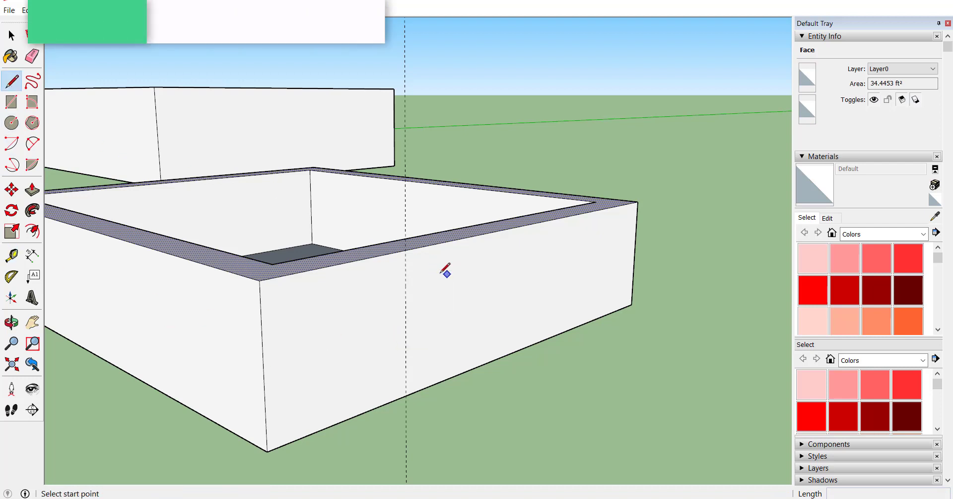
pyautogui.click(406, 250)
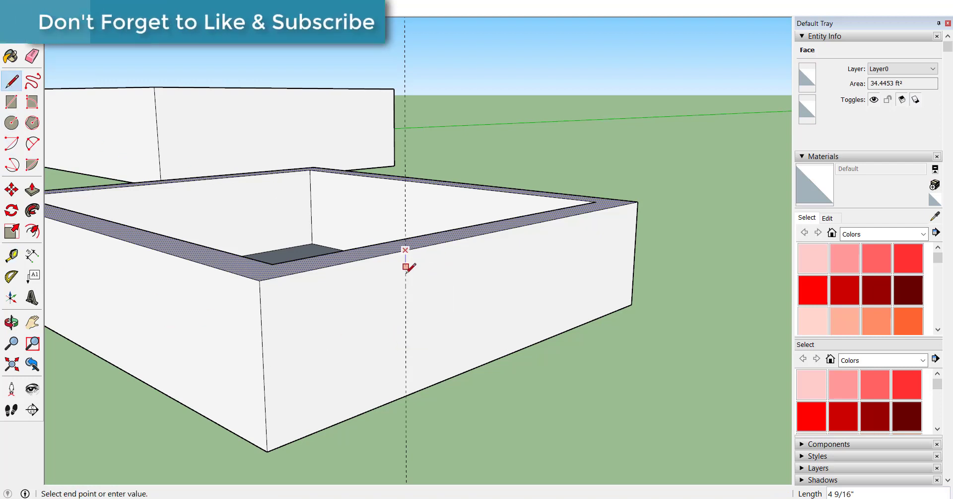
pyautogui.click(406, 395)
# Place three more vertical guides one after another along the front wall, the last just beyond its far corner.
pyautogui.press('t')
pyautogui.click(405, 274)
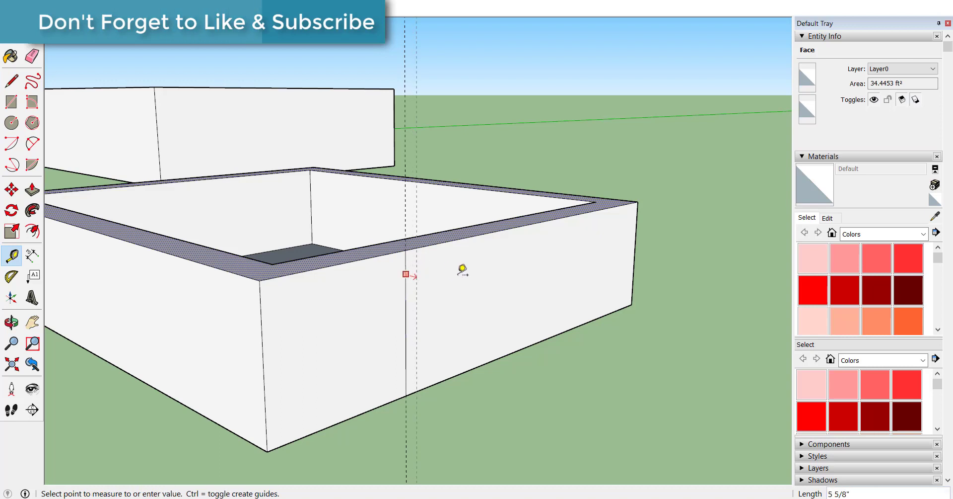
pyautogui.click(516, 252)
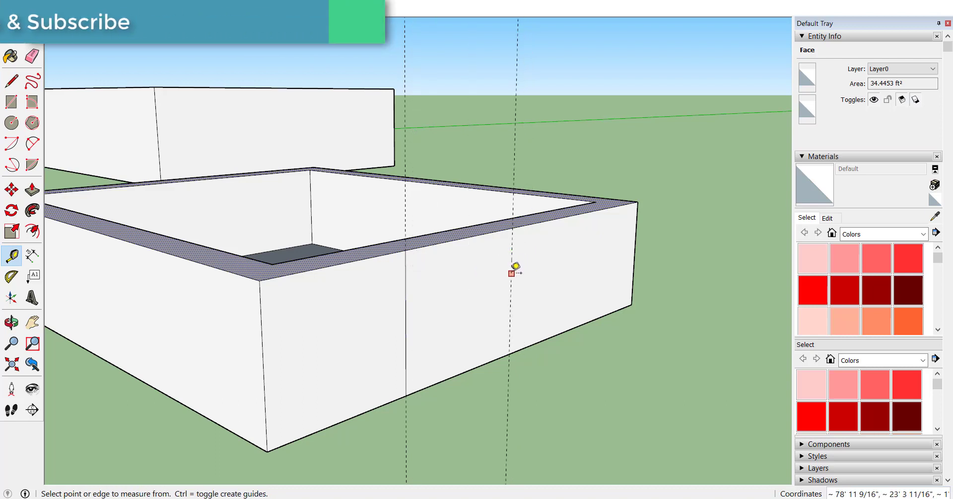
pyautogui.click(511, 272)
pyautogui.click(593, 238)
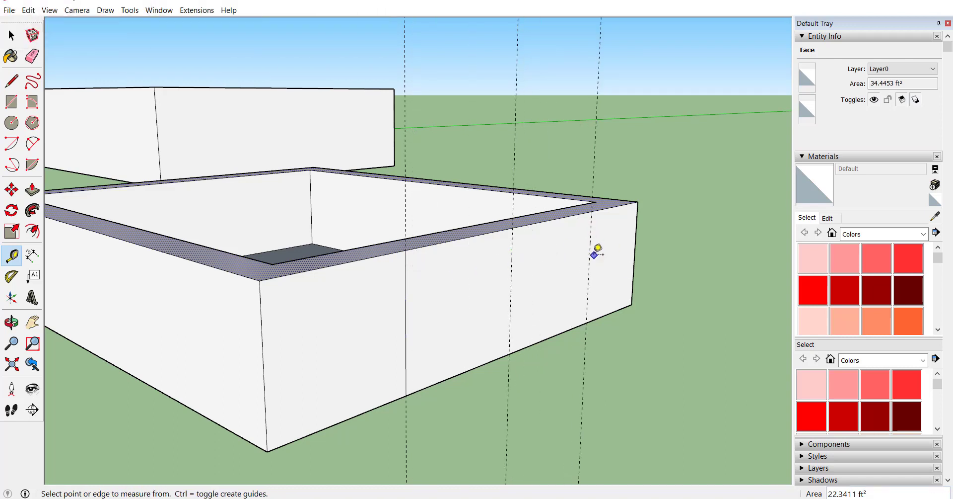
pyautogui.click(590, 251)
pyautogui.click(636, 229)
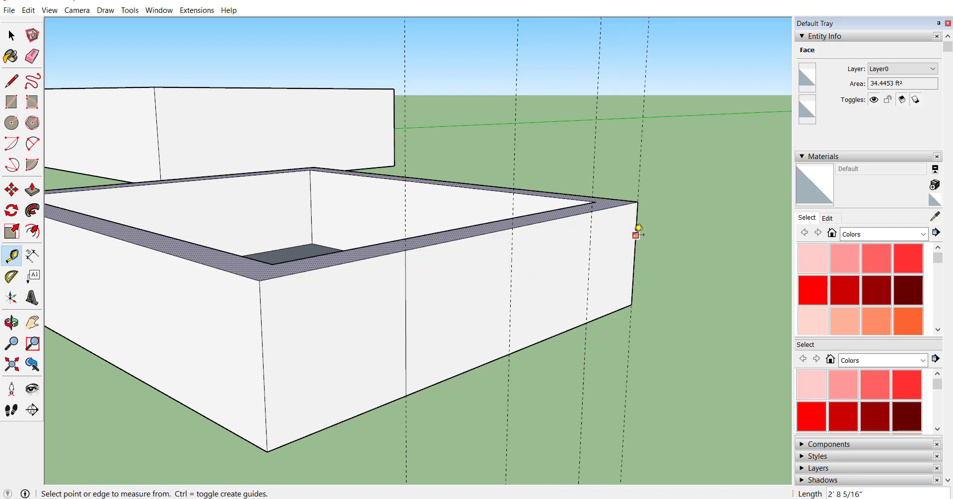
# Dimension the height of the nearest vertical corner edge, placing the text on the front wall face.
pyautogui.scroll(-2, 357, 258)
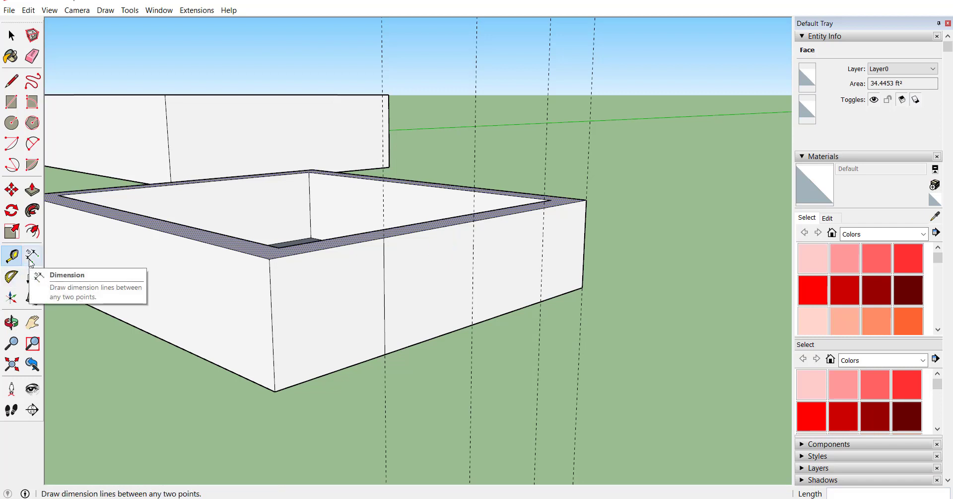
pyautogui.click(30, 257)
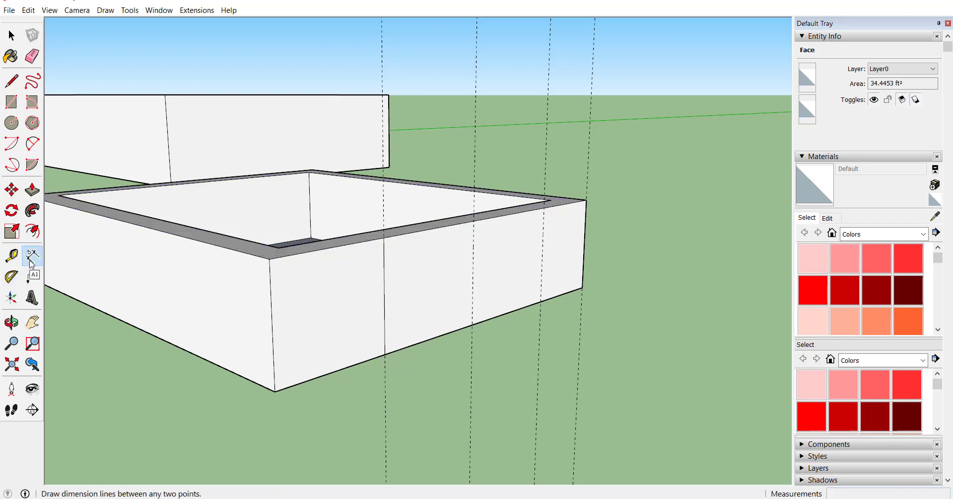
pyautogui.click(272, 311)
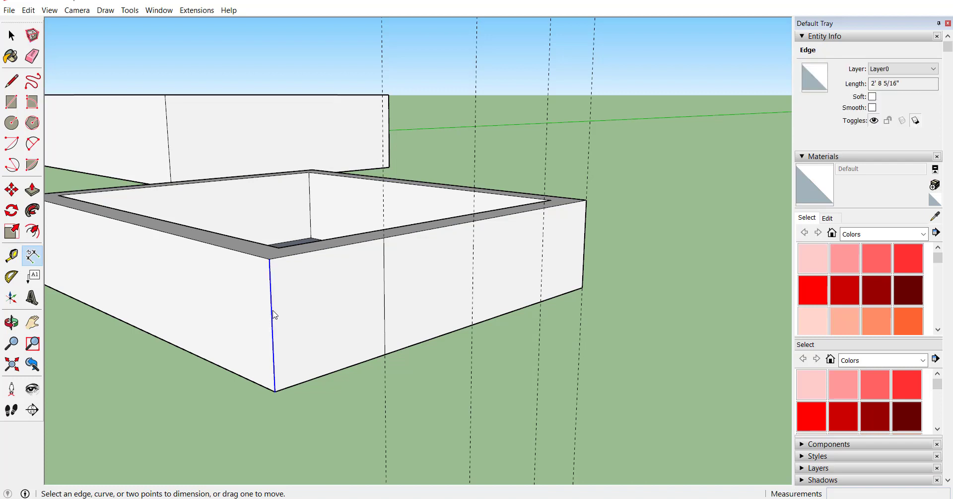
pyautogui.click(273, 312)
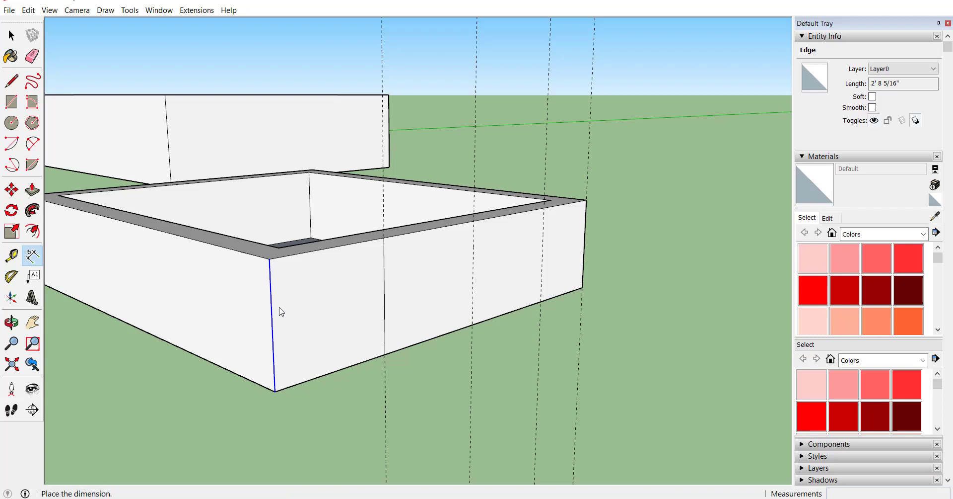
pyautogui.click(306, 301)
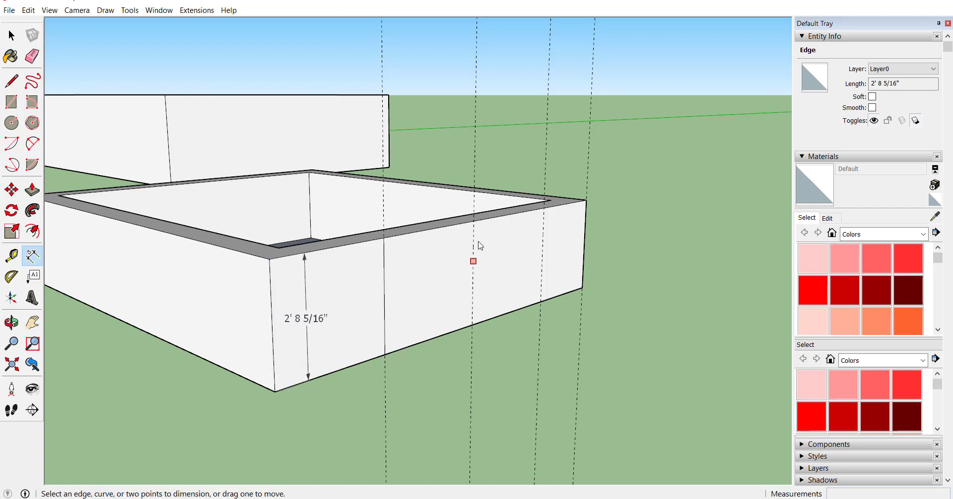
# Dimension the two upper edge segments on either side of the vertical dividing line on the front wall.
pyautogui.click(447, 227)
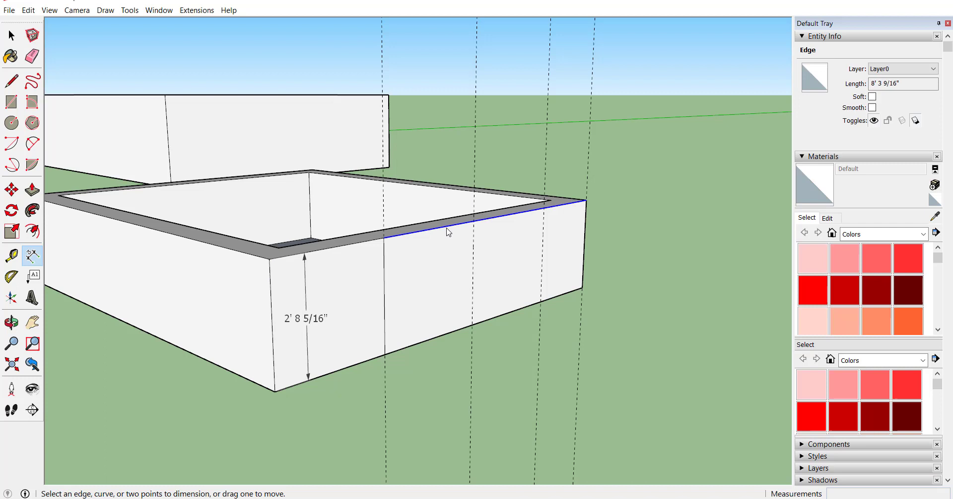
pyautogui.click(445, 256)
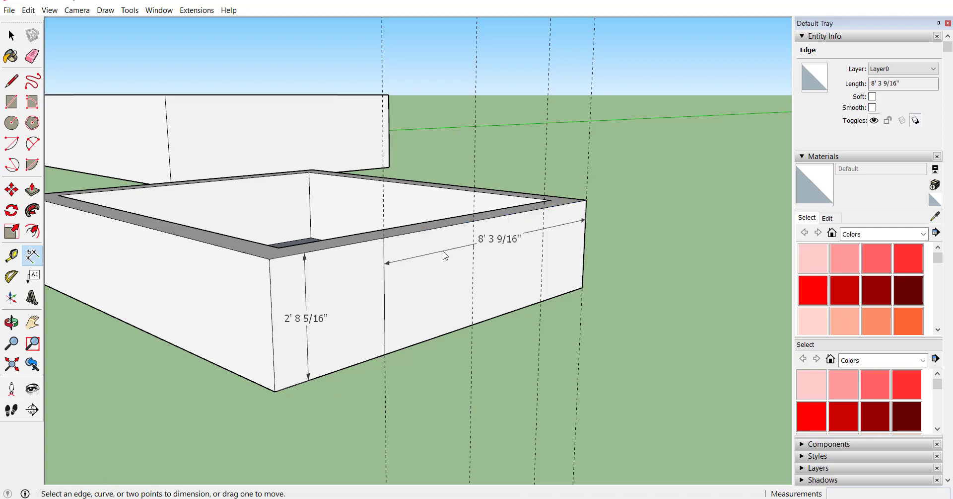
pyautogui.click(355, 244)
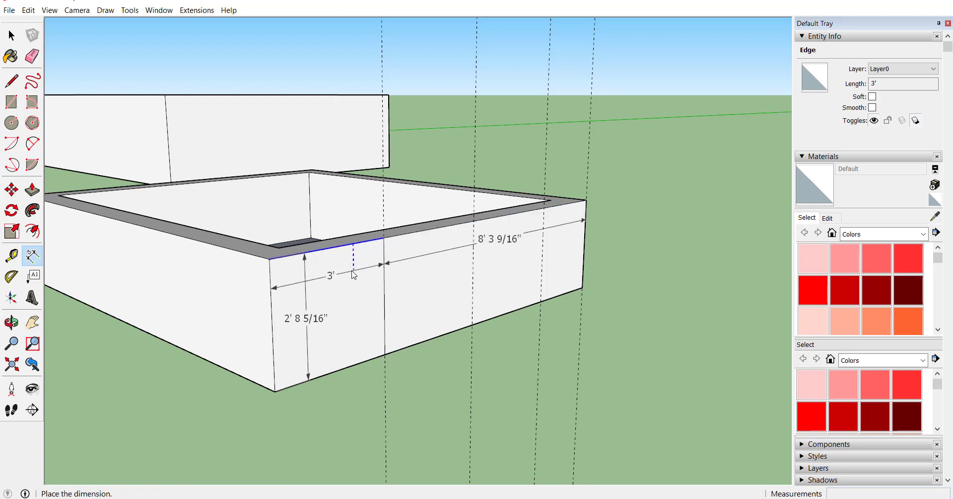
pyautogui.click(354, 274)
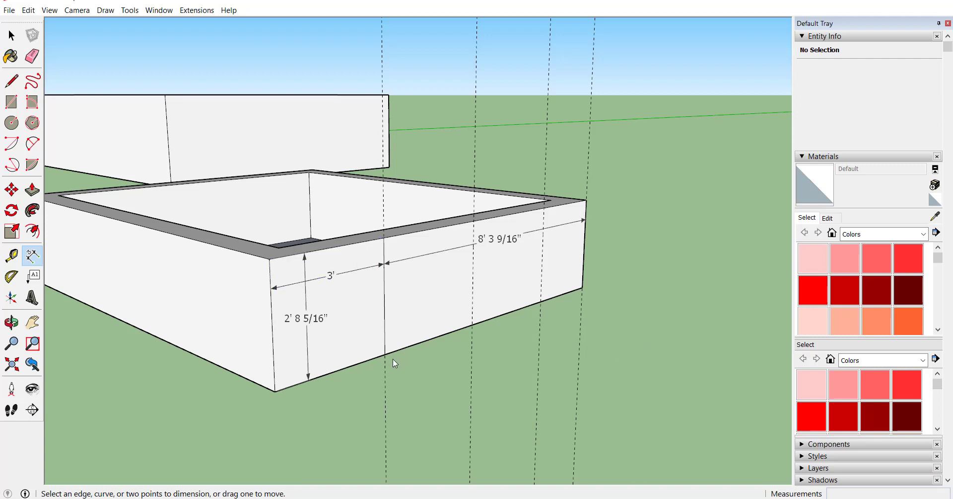
# Draw a diagonal line about 3' 11" long from the dividing line's lower end to the front wall's upper edge.
pyautogui.click(9, 80)
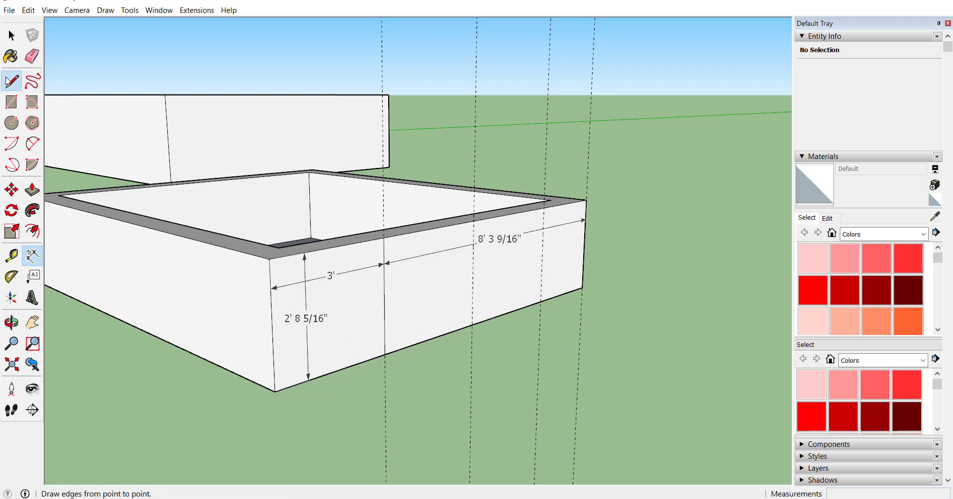
pyautogui.click(385, 353)
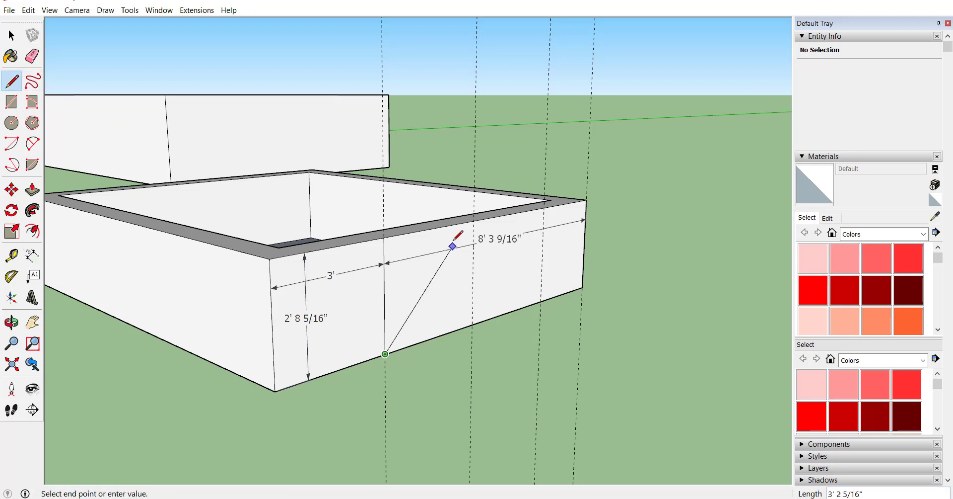
pyautogui.click(469, 220)
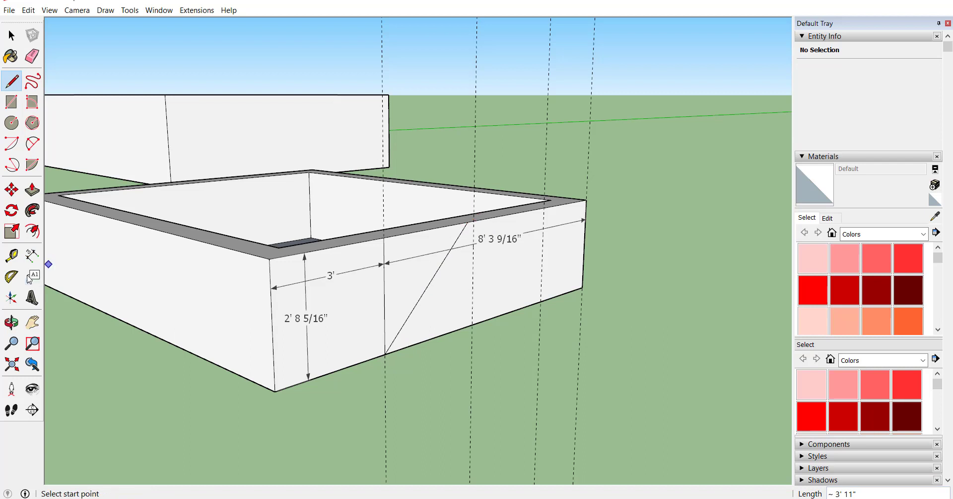
# Place a Protractor guide at about 43.5° along the diagonal line, centred on the dividing line's lower end and based on the wall's bottom edge.
pyautogui.click(15, 281)
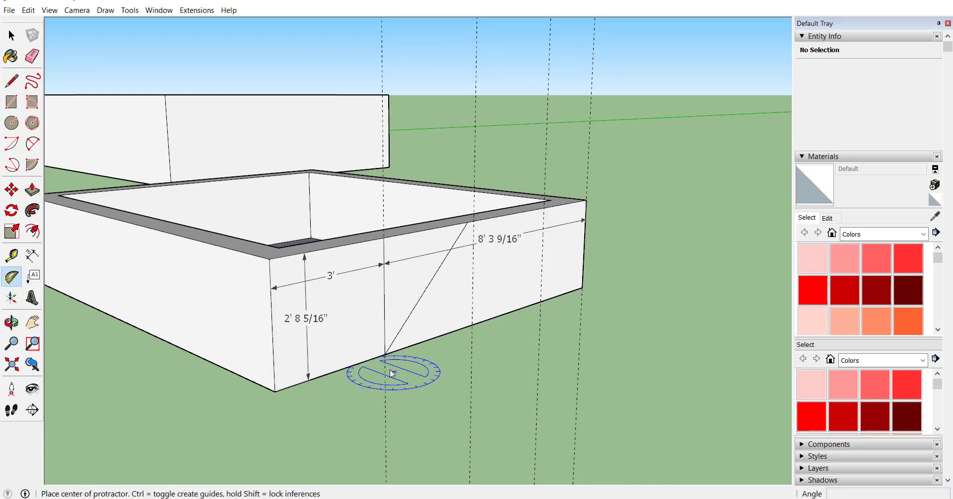
pyautogui.click(386, 354)
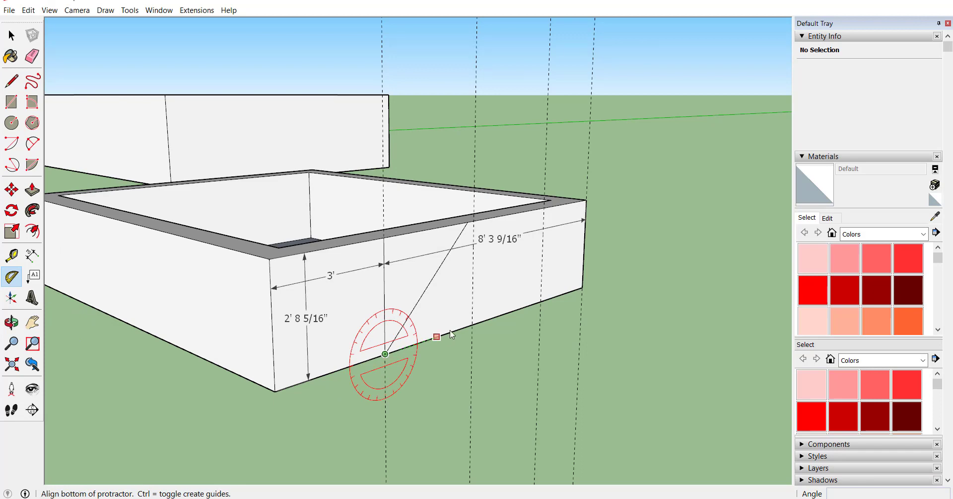
pyautogui.click(454, 330)
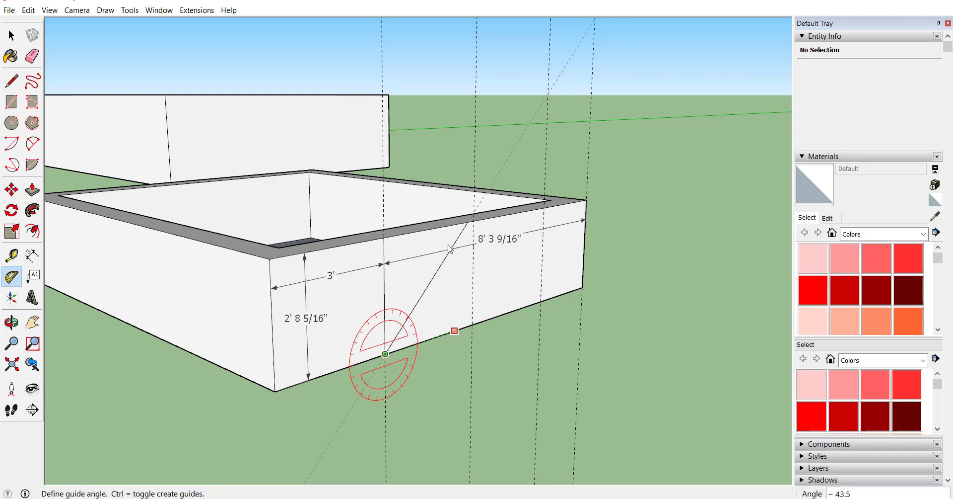
pyautogui.click(453, 245)
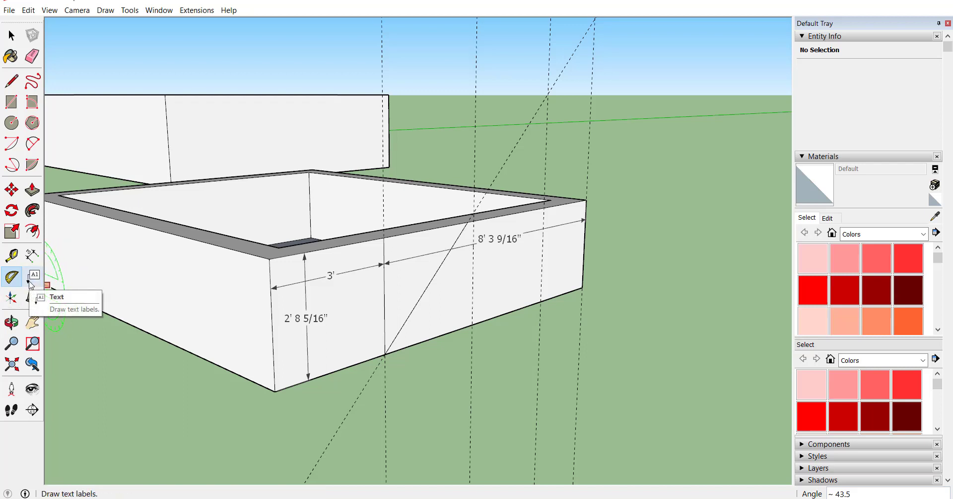
# Attach a leader text label reading "Edge-2" to the front wall's bottom edge, placing the text on the ground in front of the wall.
pyautogui.click(30, 280)
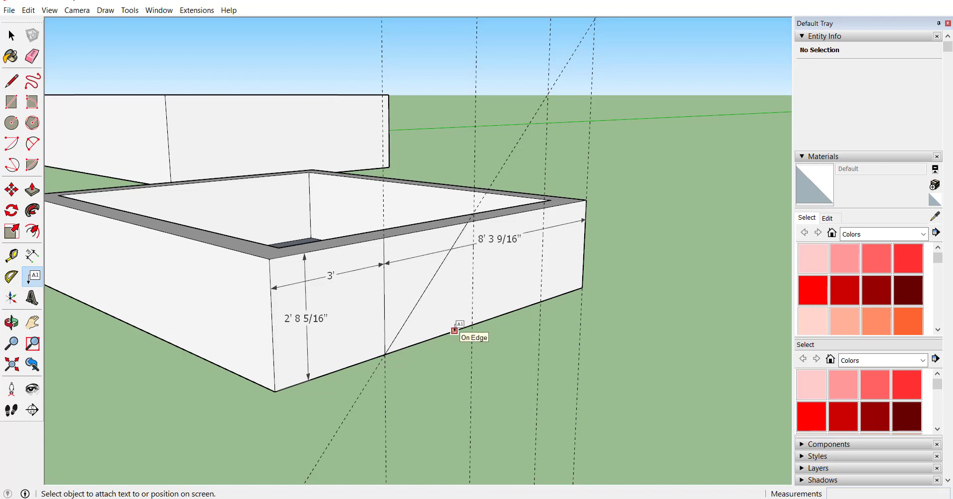
pyautogui.click(455, 330)
pyautogui.click(527, 371)
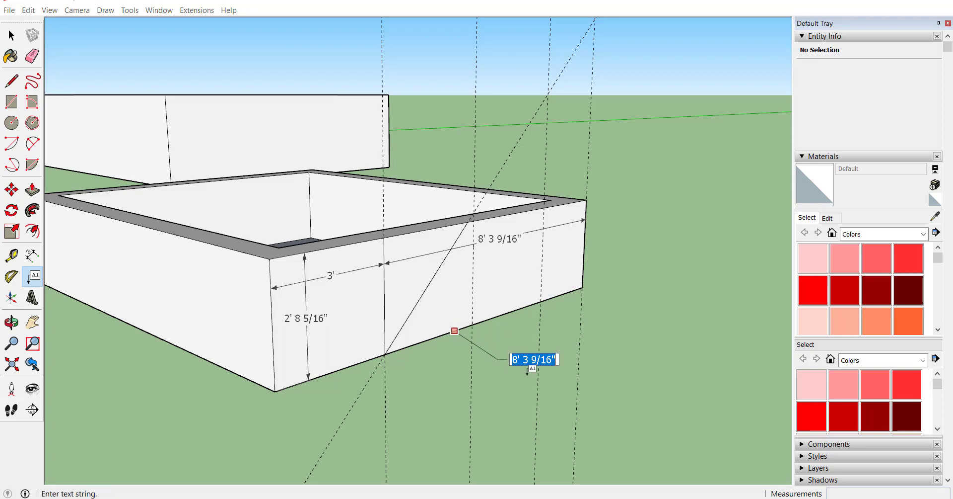
pyautogui.scroll(1, 528, 372)
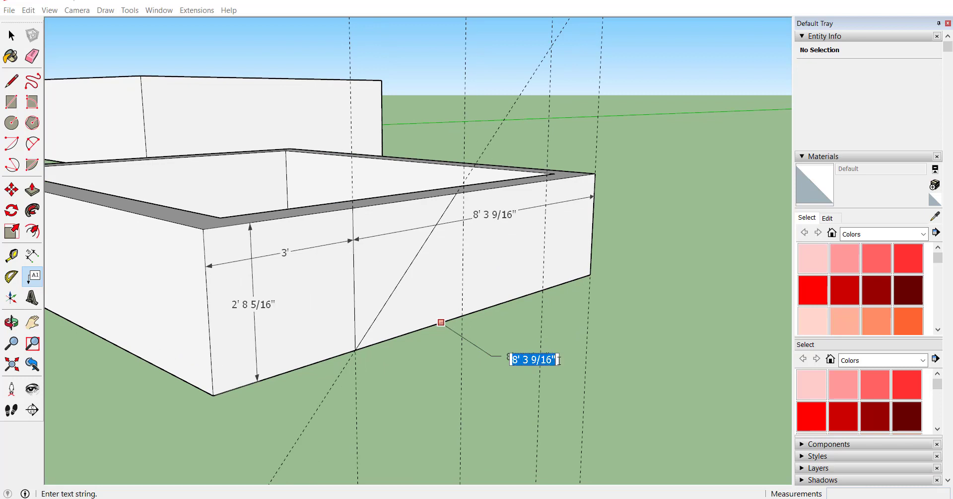
pyautogui.press('BackSpace')
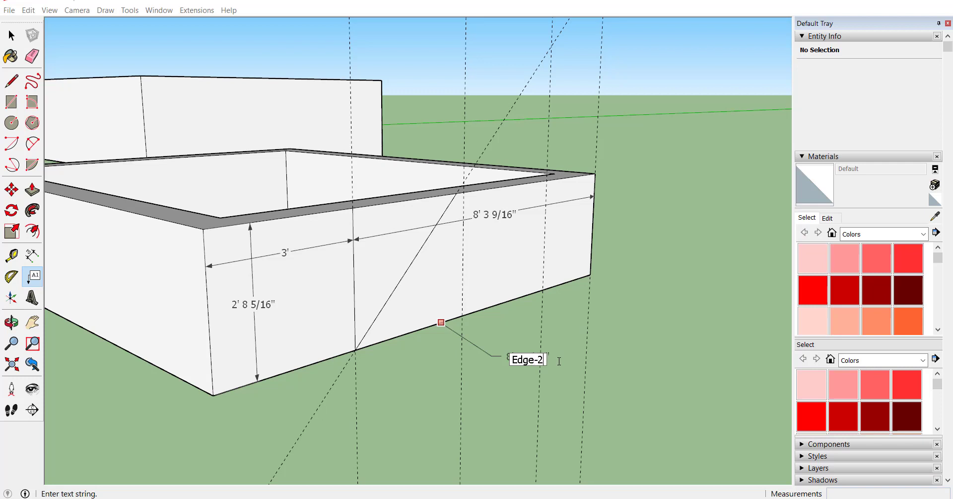
pyautogui.write('Edge-2')
pyautogui.press('Return')
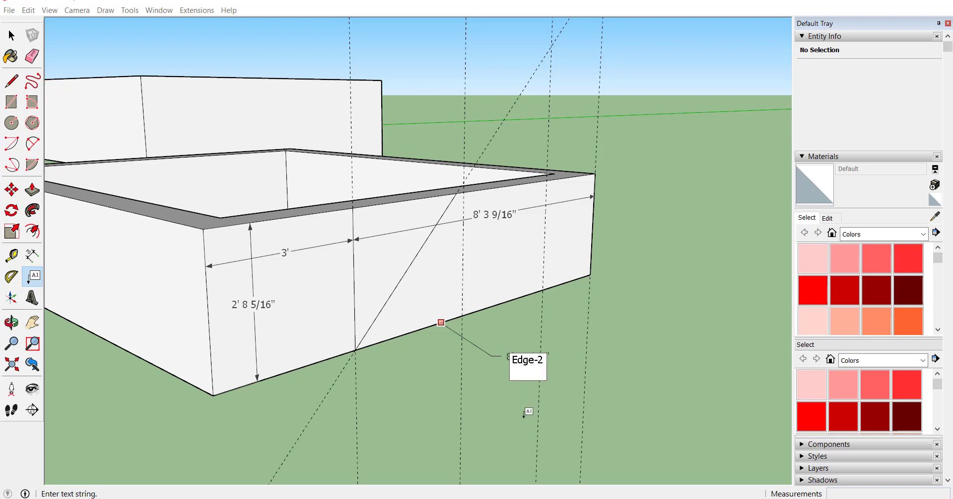
pyautogui.click(527, 411)
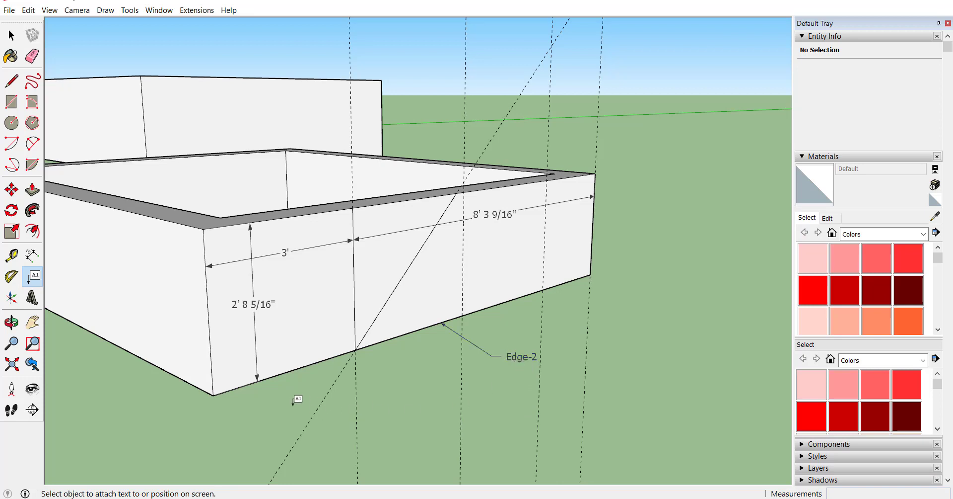
# Create the 3D text "SketchUp" and place it on the front wall face beyond the diagonal line.
pyautogui.click(33, 301)
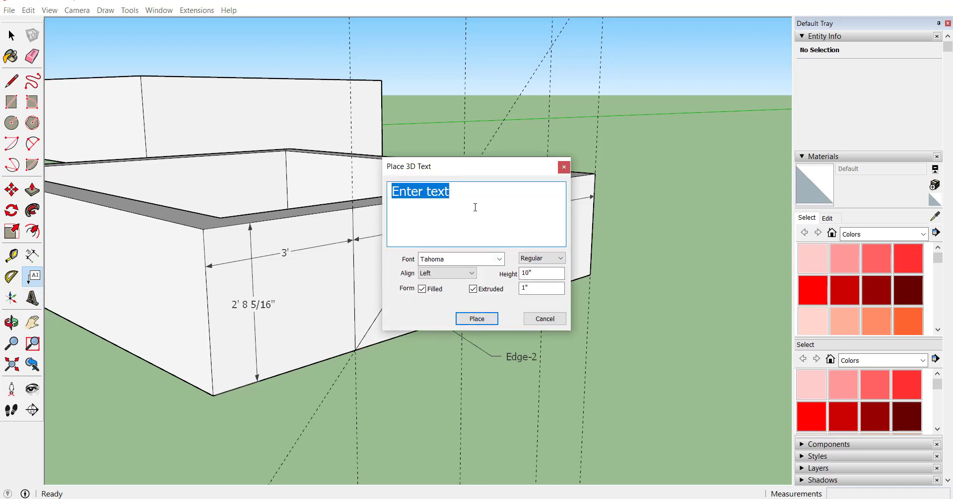
pyautogui.write('SketchUp')
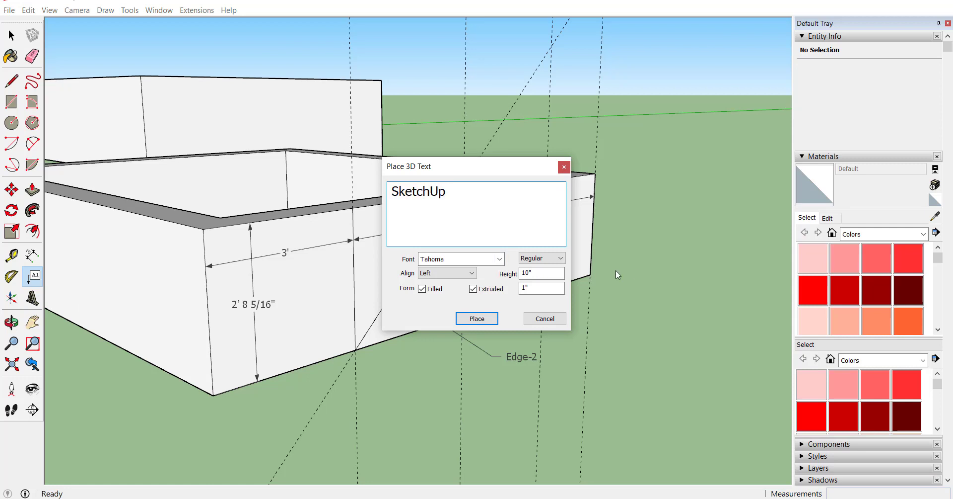
pyautogui.click(476, 319)
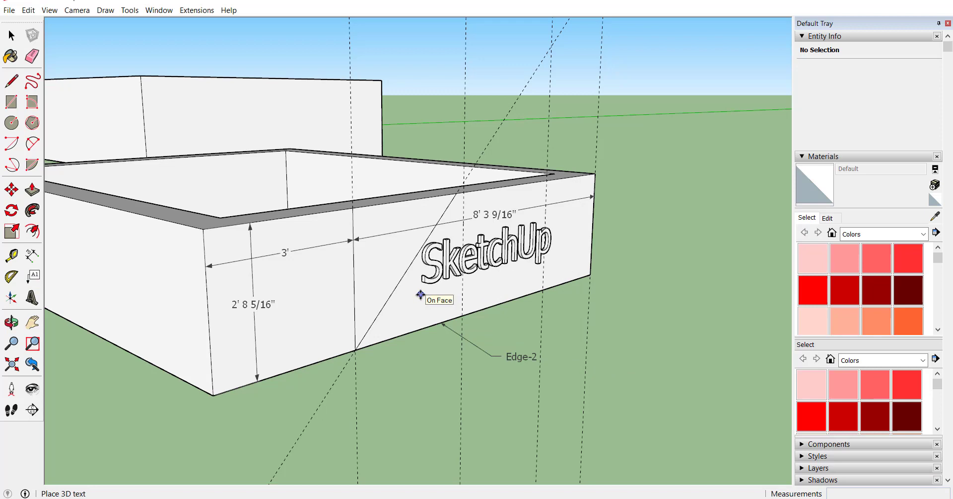
pyautogui.click(421, 294)
# Open the 3D text component for editing and paint the front faces of the letters S, k and e with Color G03.
pyautogui.scroll(3, 420, 293)
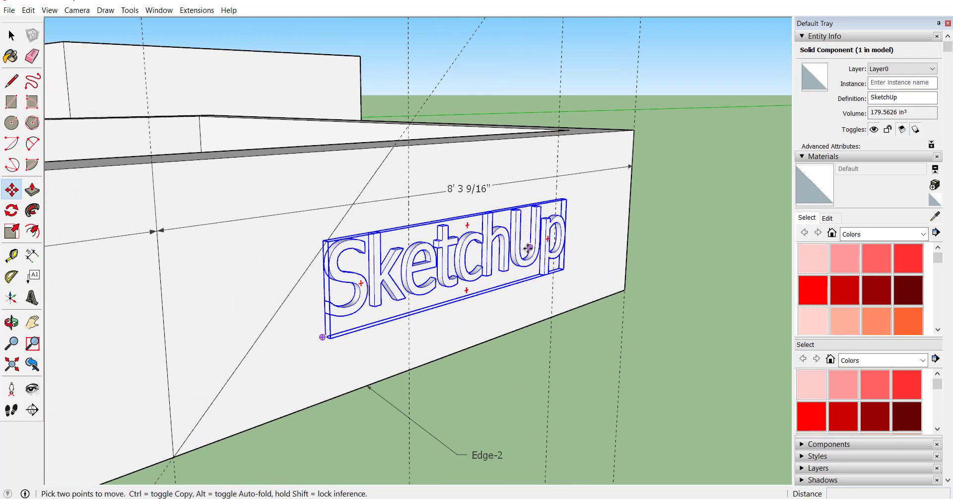
pyautogui.press('space')
pyautogui.doubleClick(376, 281)
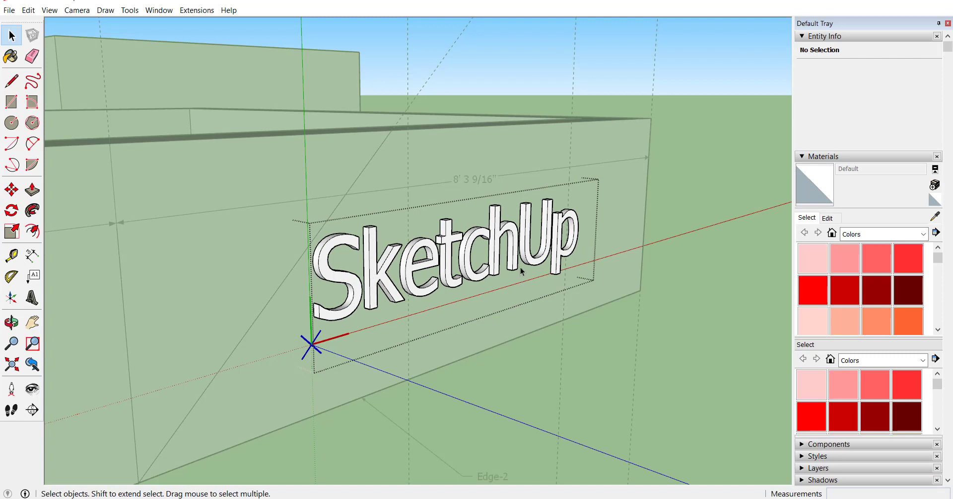
pyautogui.click(11, 56)
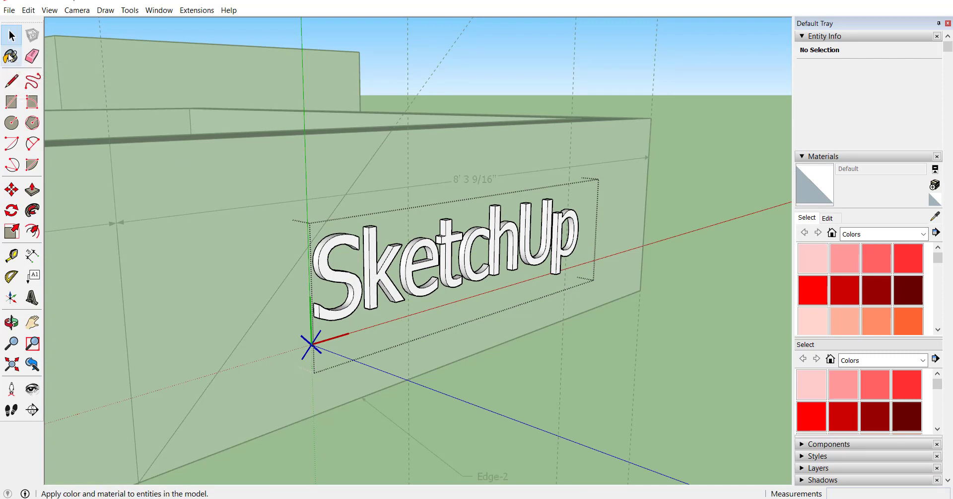
pyautogui.scroll(-6, 860, 255)
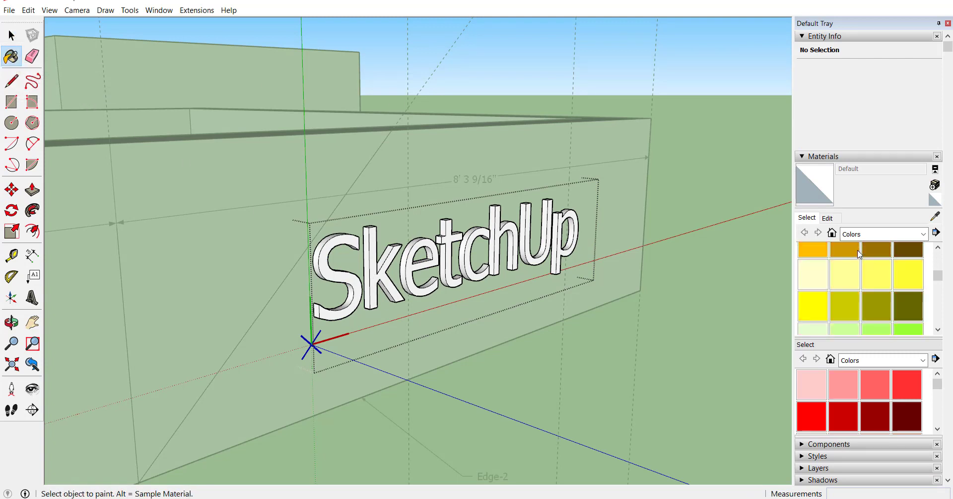
pyautogui.click(878, 293)
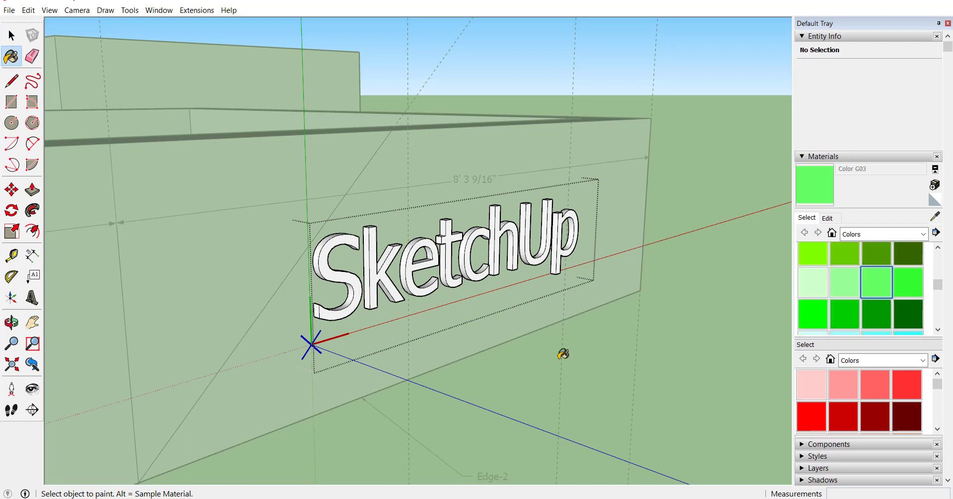
pyautogui.click(329, 258)
pyautogui.click(377, 266)
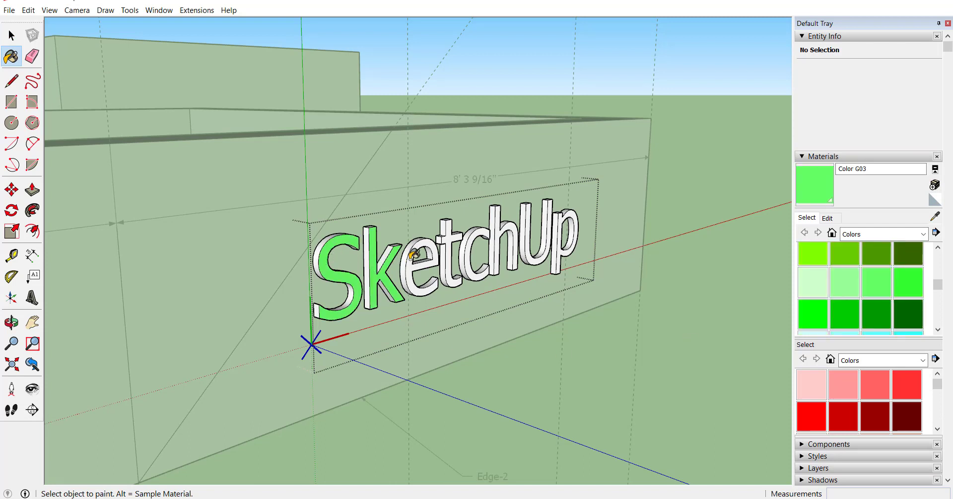
pyautogui.click(415, 254)
# Paint the front faces of the letters t, c and h with the Wood Floor Parquet material from the Wood collection.
pyautogui.click(880, 234)
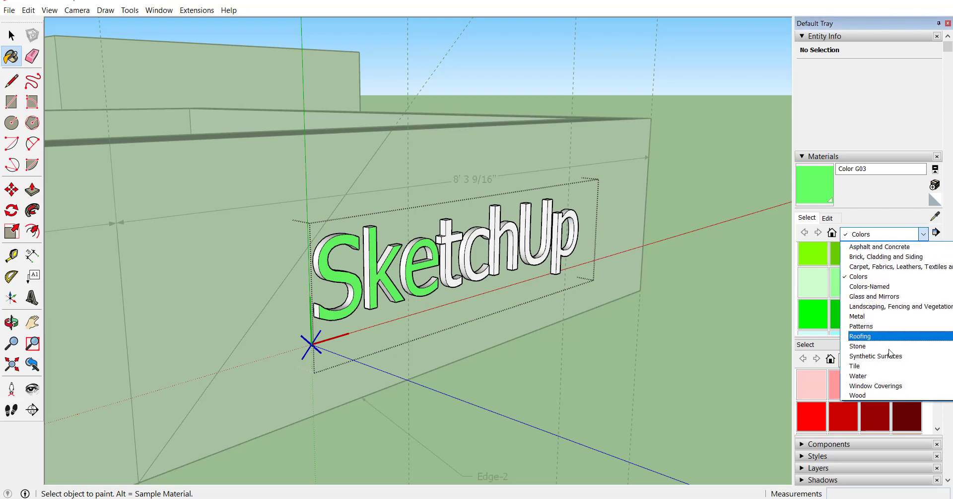
pyautogui.click(871, 394)
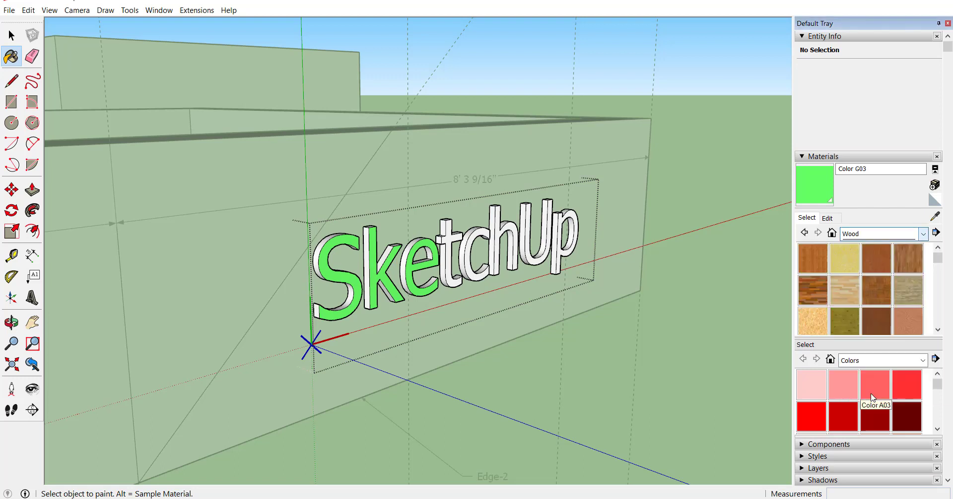
pyautogui.click(871, 297)
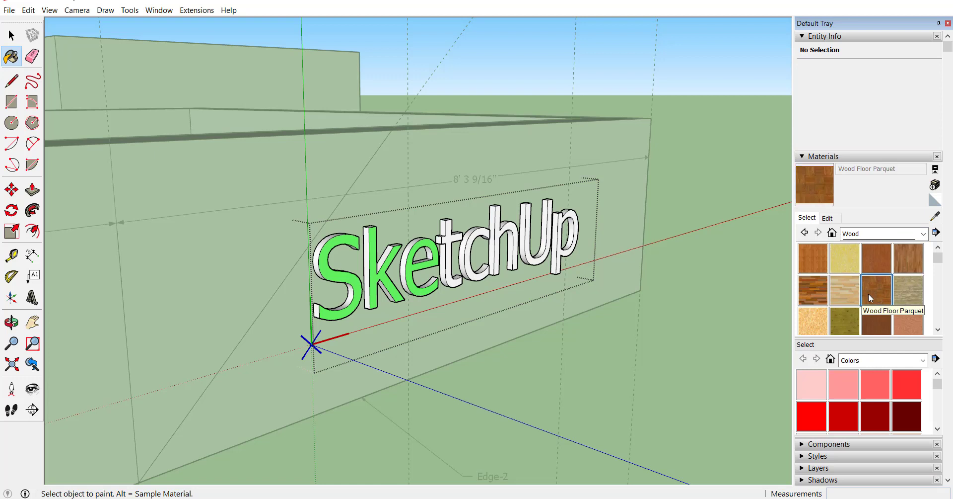
pyautogui.click(452, 230)
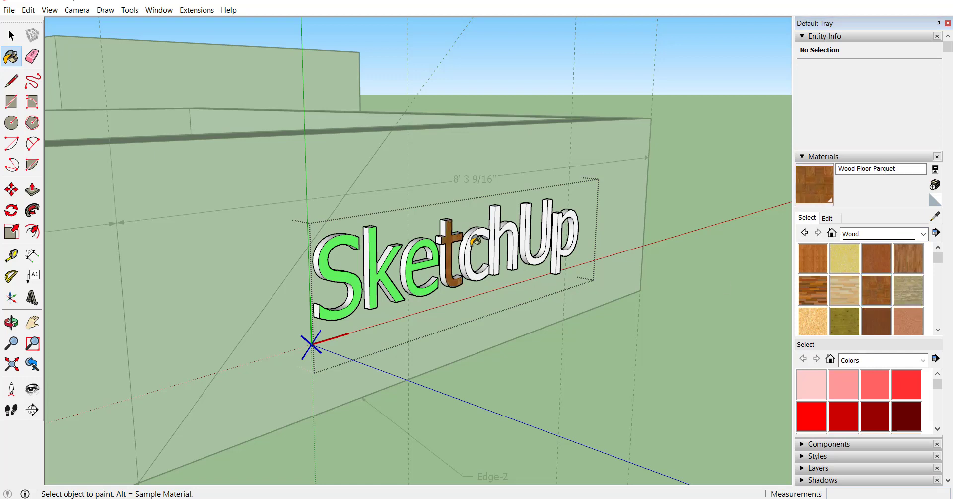
pyautogui.click(504, 228)
pyautogui.click(485, 230)
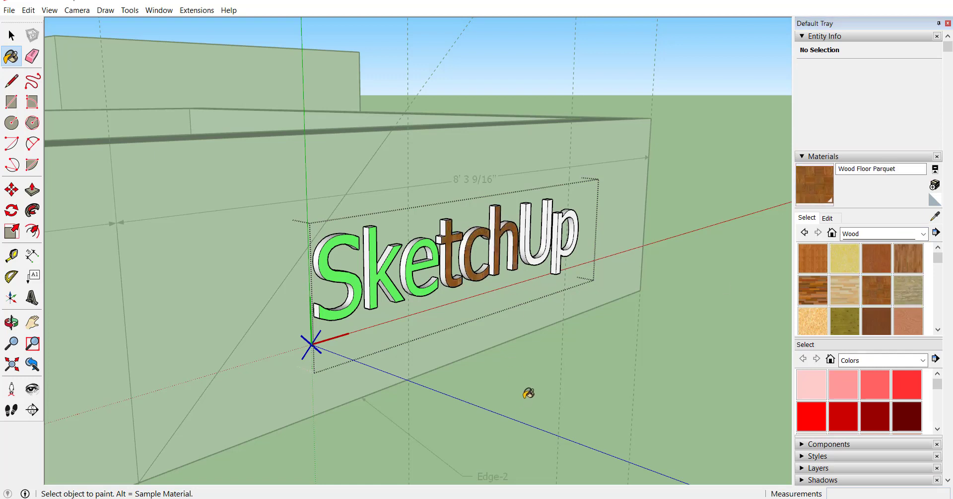
pyautogui.press('space')
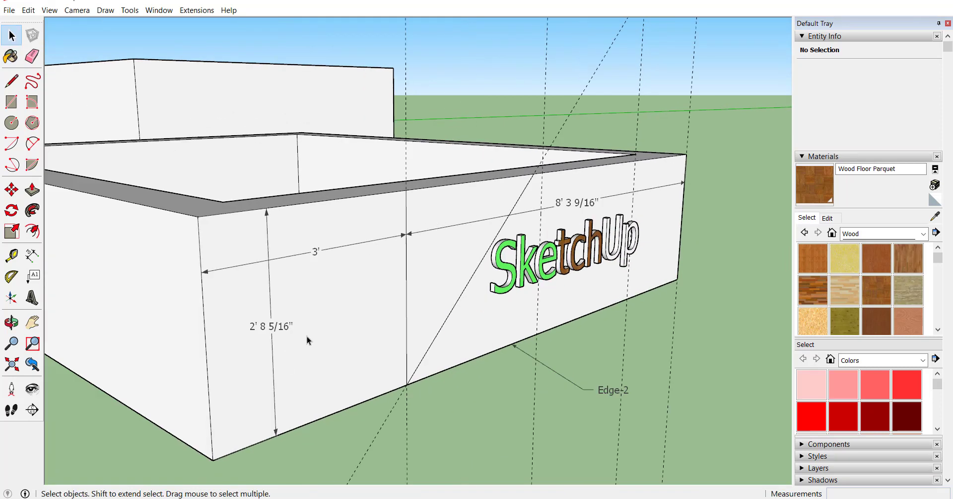
# Sample the green paint from the letter S and apply it to the 3' wide front wall face beside the near corner.
pyautogui.doubleClick(307, 335)
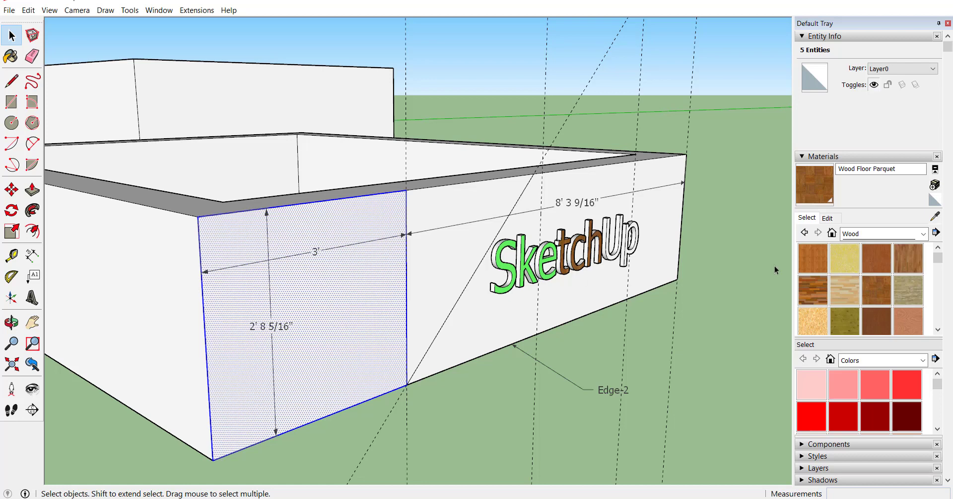
pyautogui.click(935, 217)
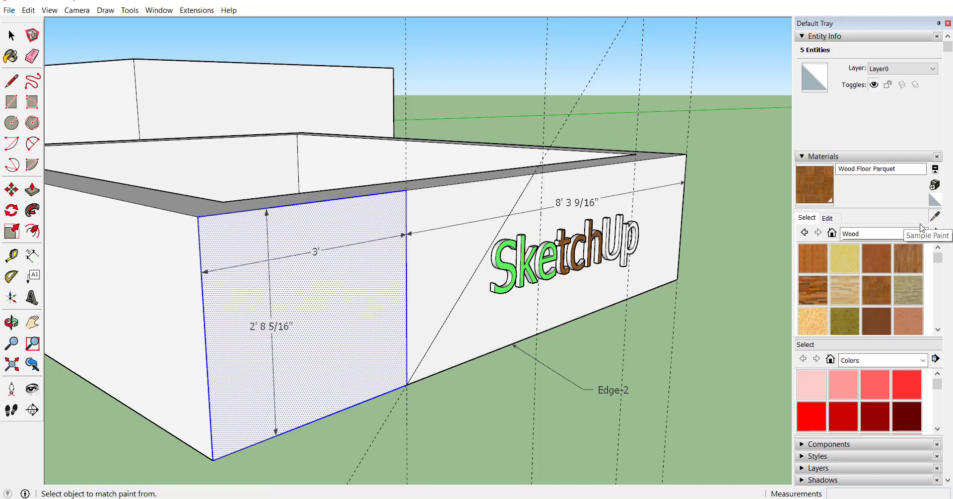
pyautogui.scroll(3, 489, 249)
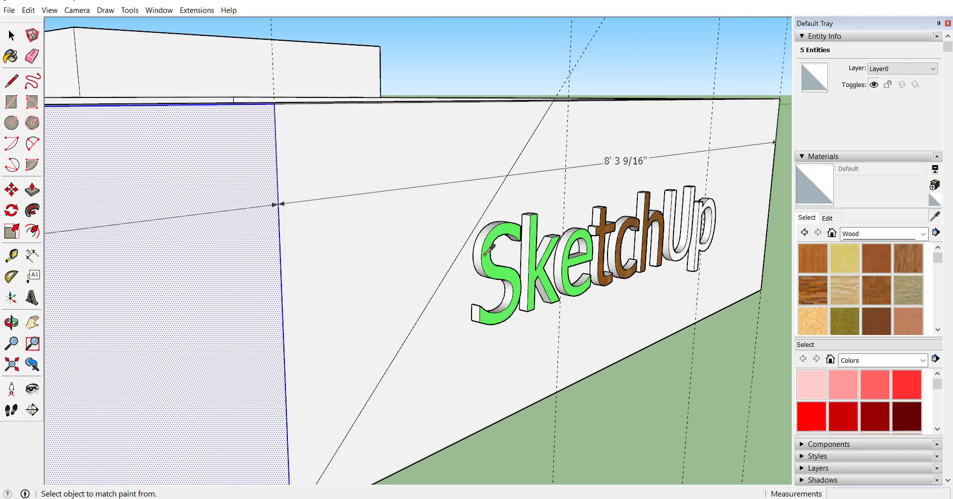
pyautogui.click(487, 253)
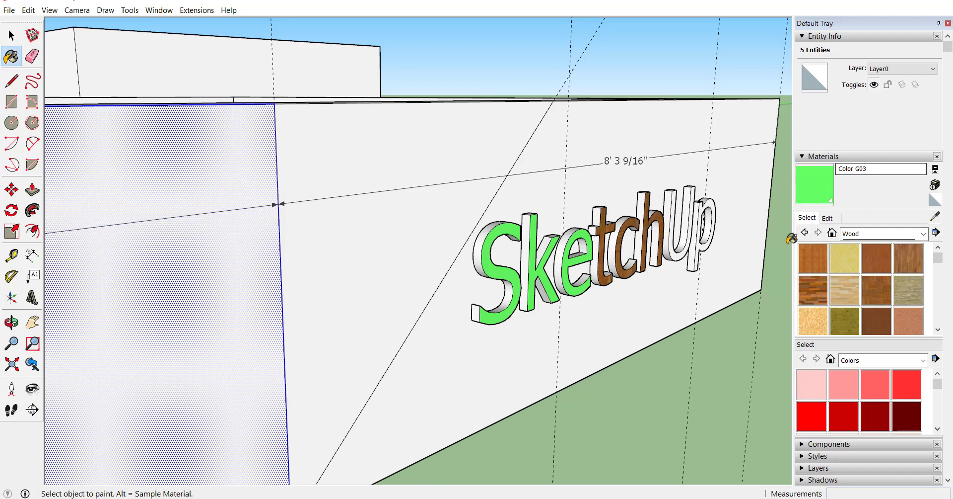
pyautogui.scroll(-5, 764, 159)
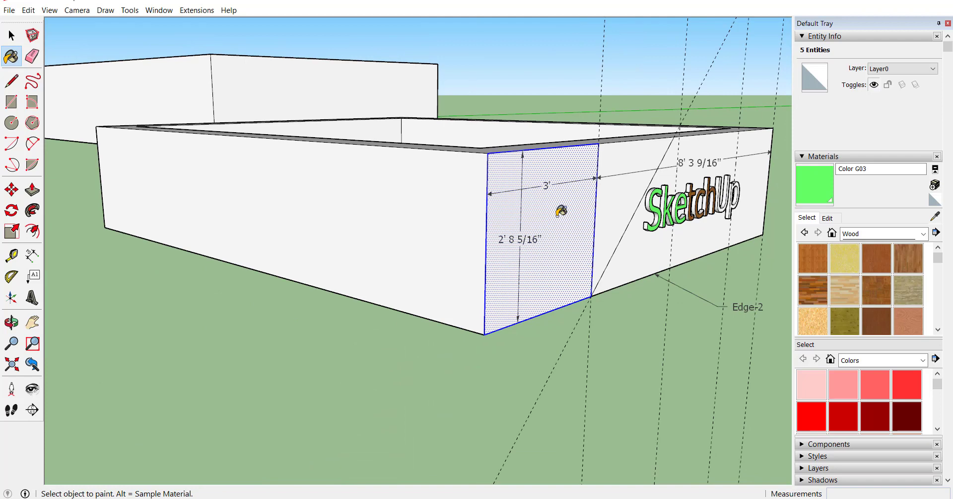
pyautogui.click(561, 209)
pyautogui.scroll(-3, 149, 315)
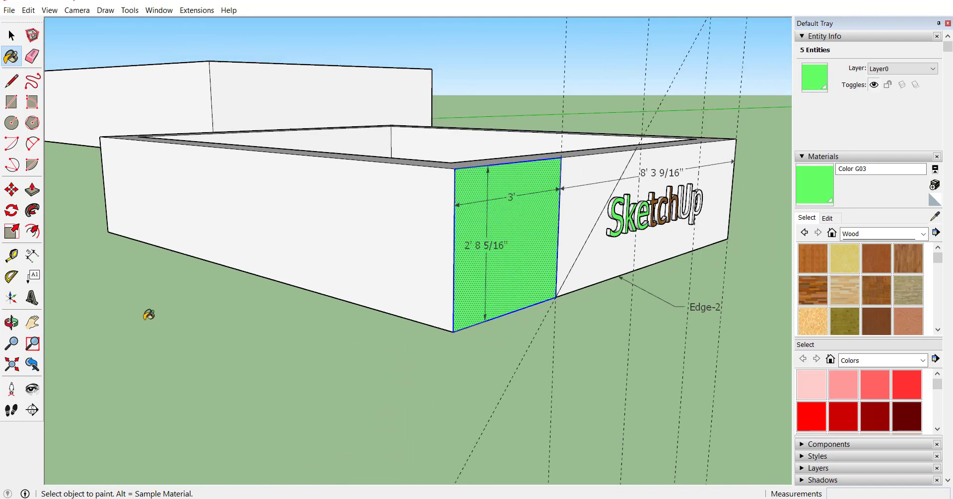
# Erase the angled guide and all the vertical dashed guides along the front wall.
pyautogui.scroll(4, 312, 295)
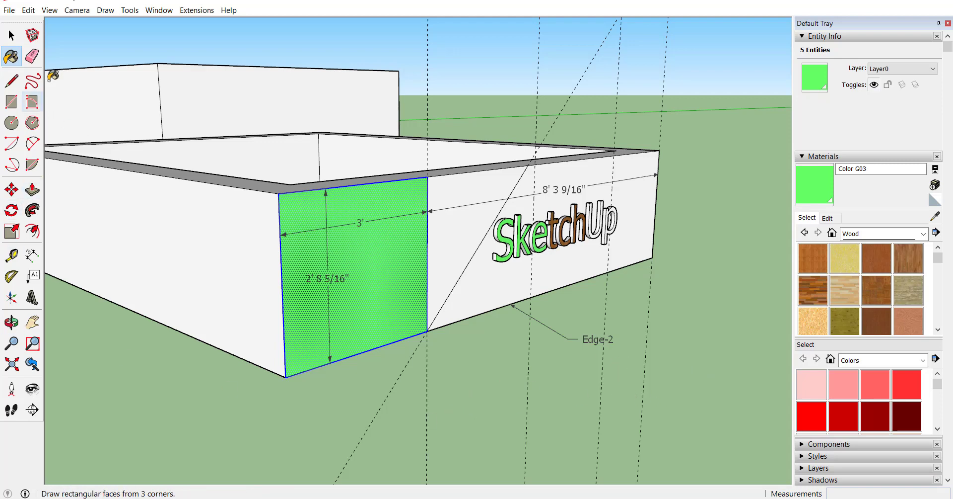
pyautogui.click(33, 58)
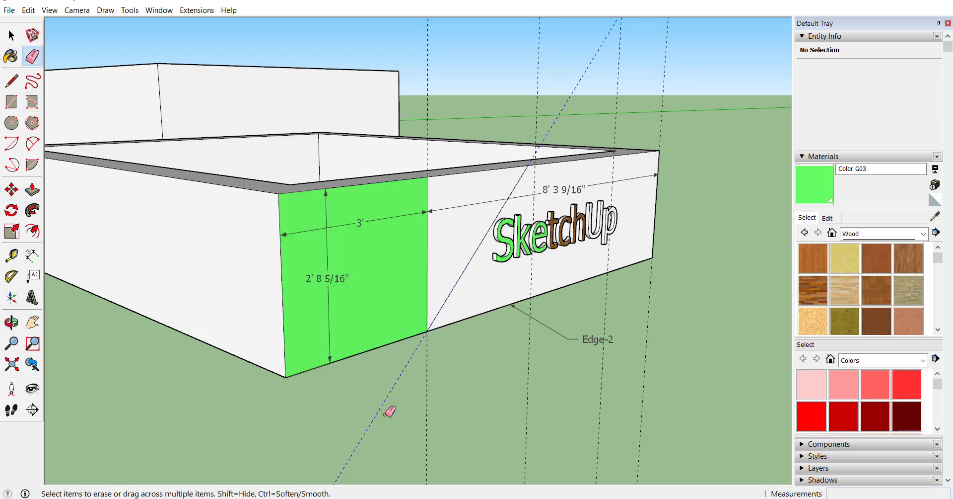
pyautogui.moveTo(581, 444)
pyautogui.mouseDown()
pyautogui.moveTo(662, 427)
pyautogui.moveTo(530, 393)
pyautogui.mouseUp()
pyautogui.scroll(-4, 223, 319)
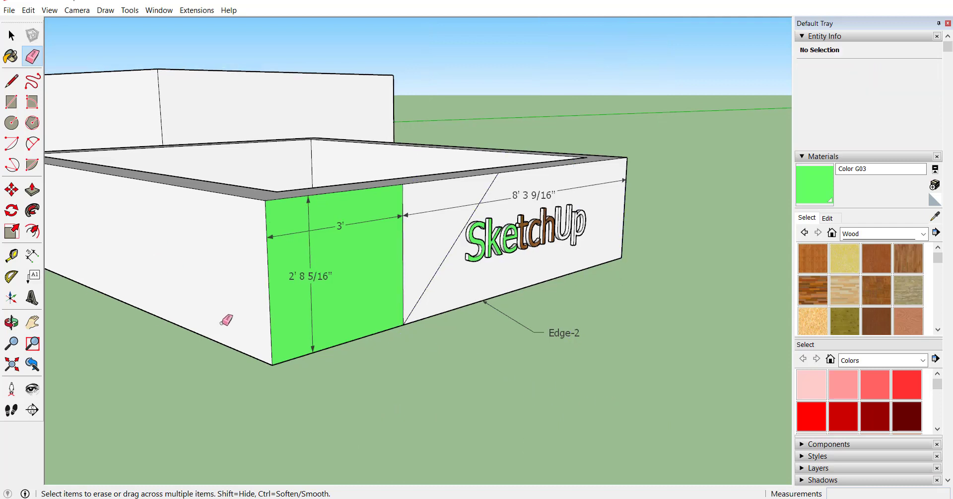